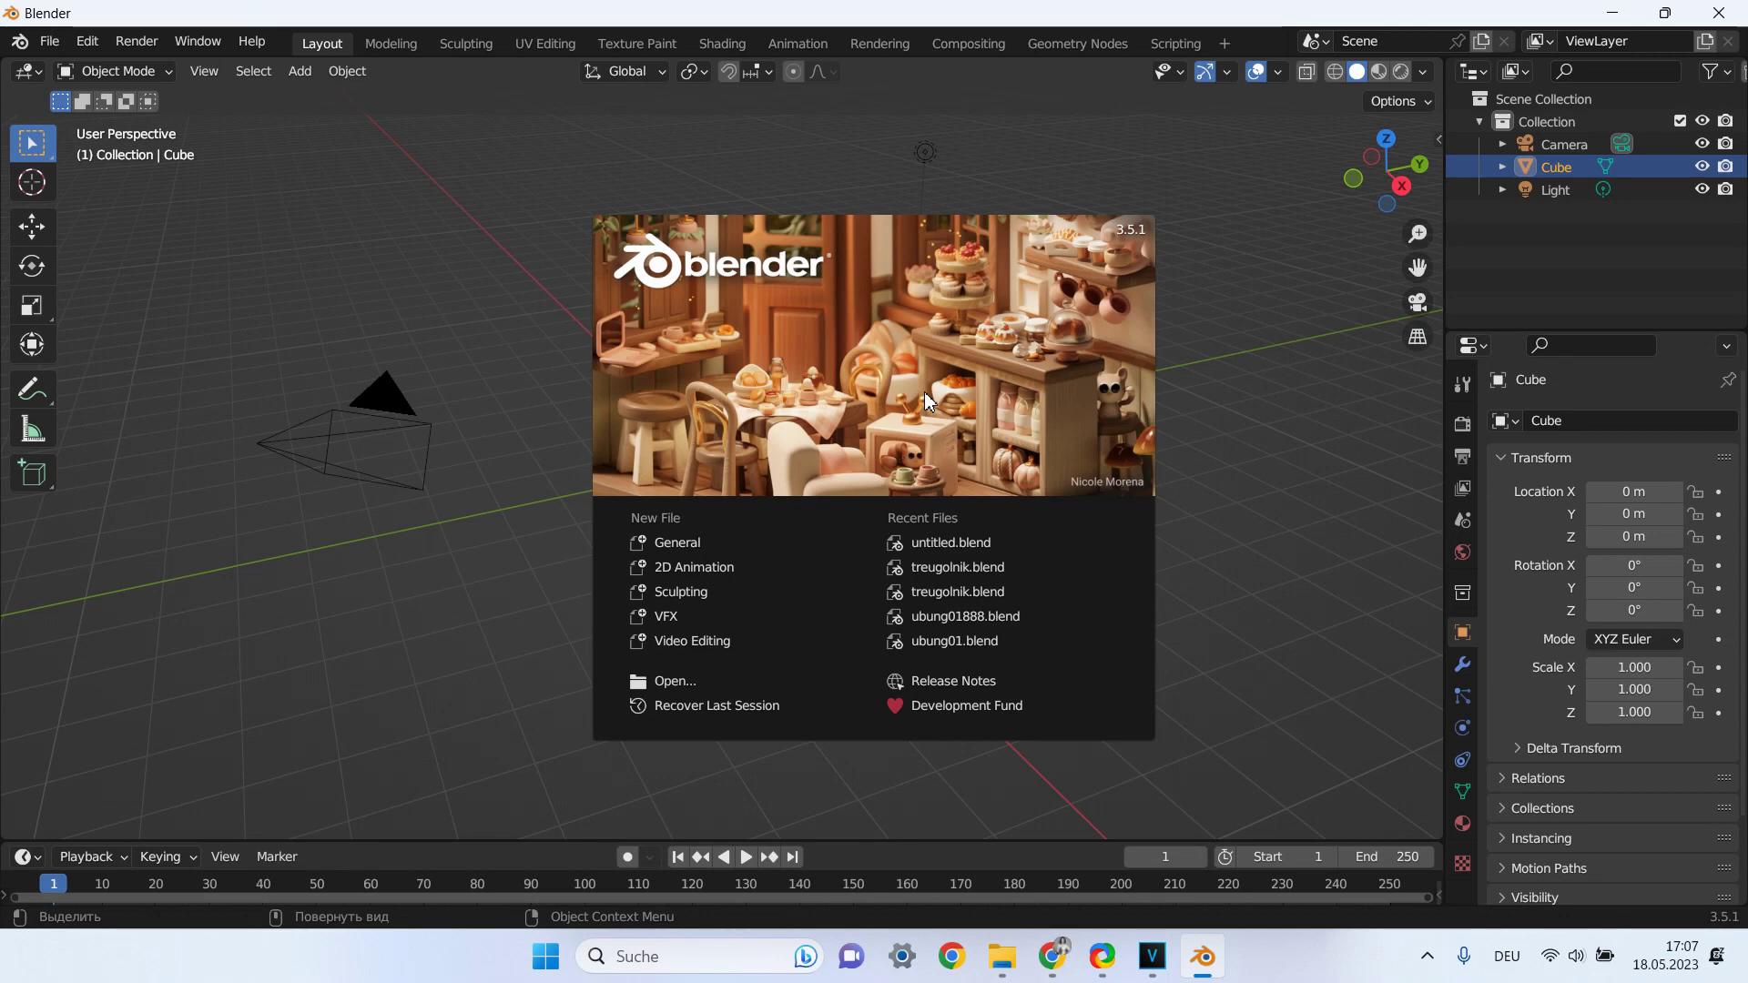
Delete the default Collection with its camera, cube and light, leaving an empty scene.
{"action": "left_click", "coordinate": [1544, 235]}
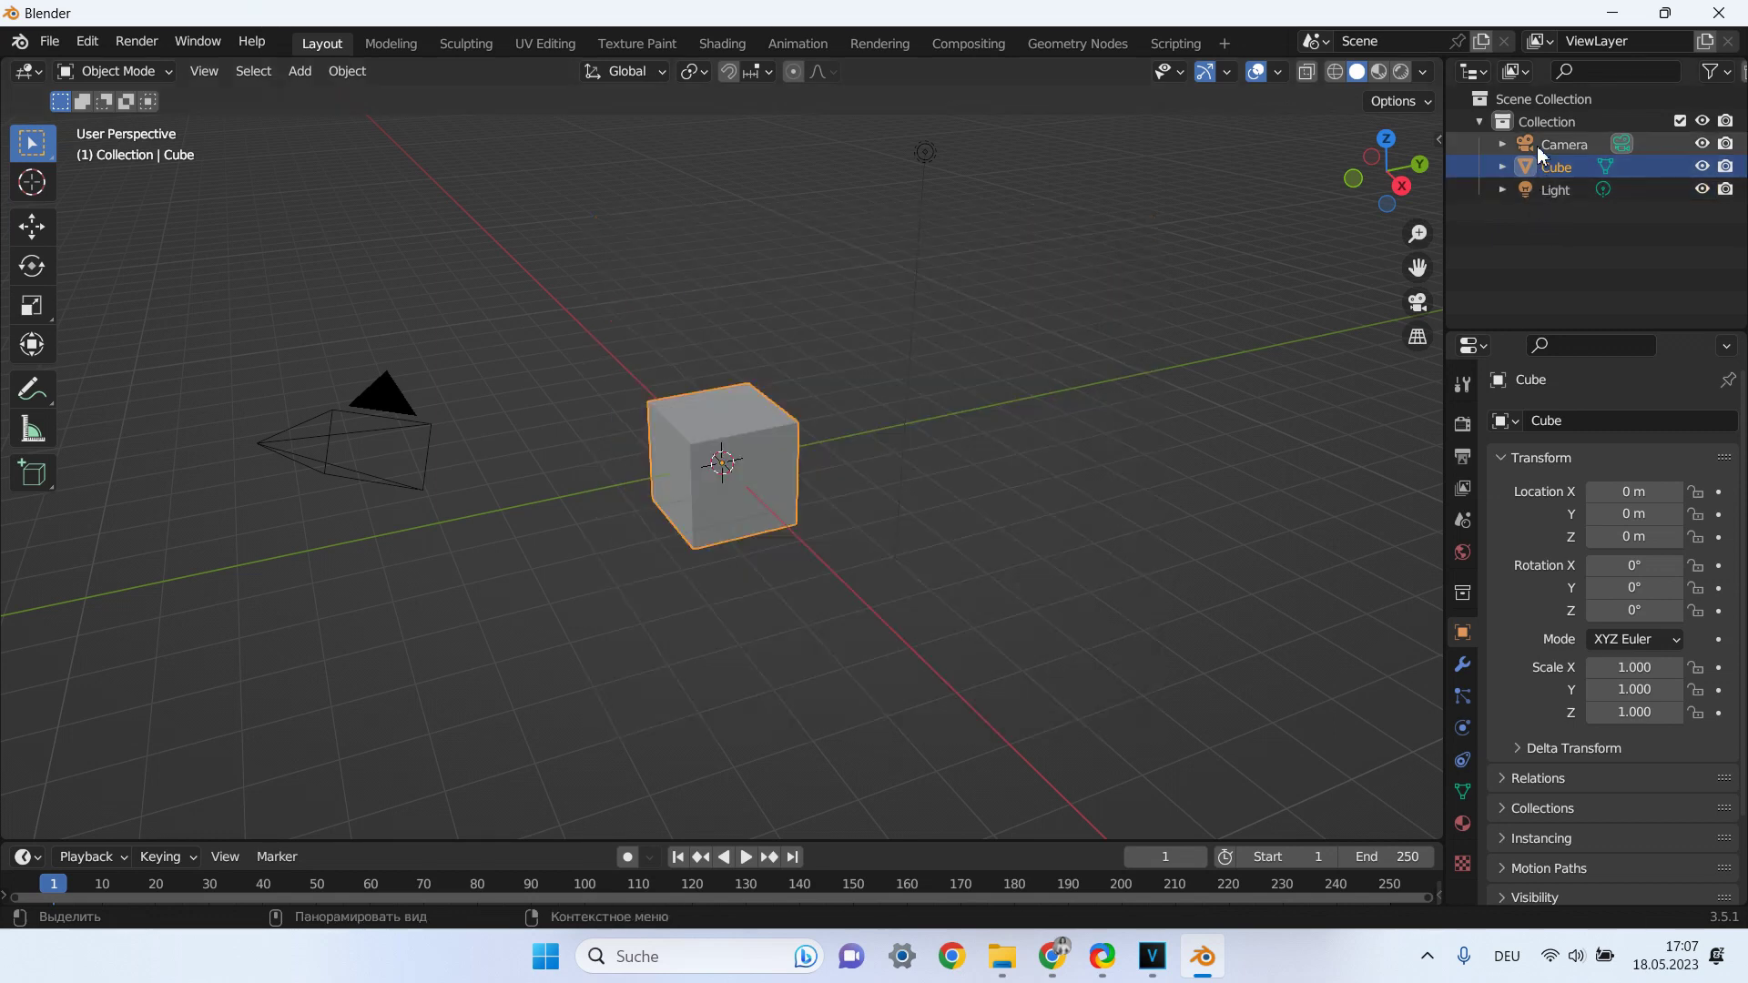
{"action": "left_click_drag", "start_coordinate": [1548, 228], "coordinate": [1536, 127]}
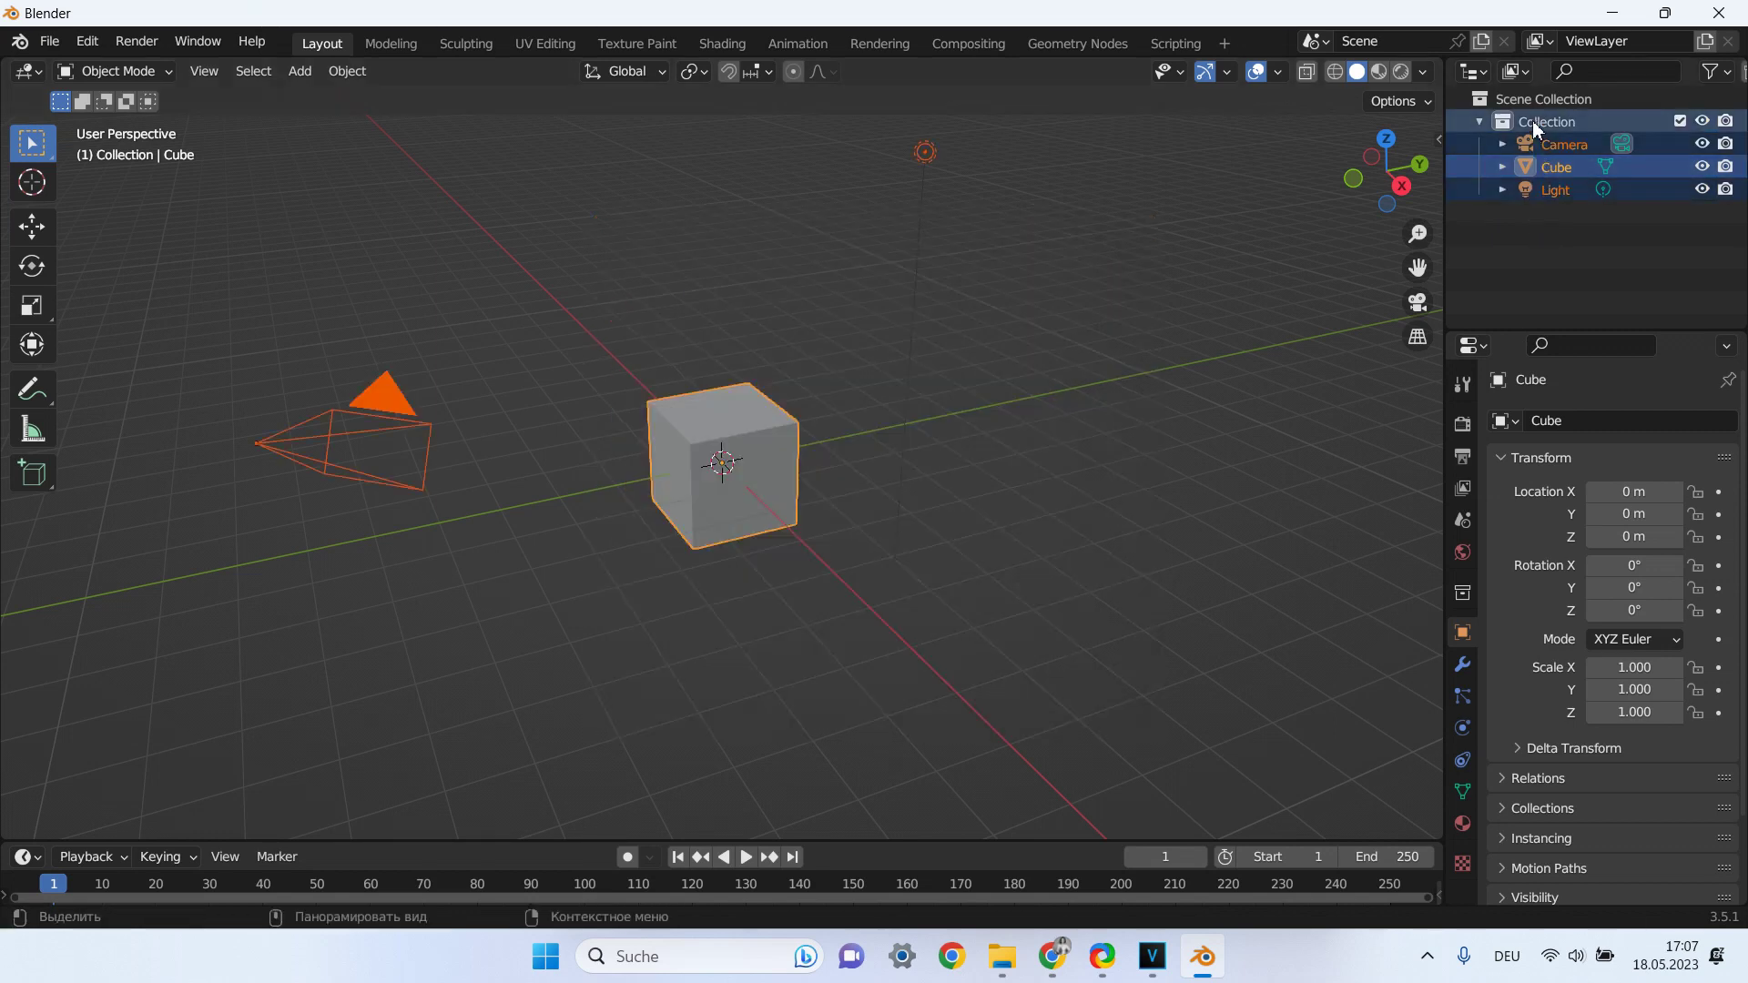
{"action": "right_click", "coordinate": [1535, 127]}
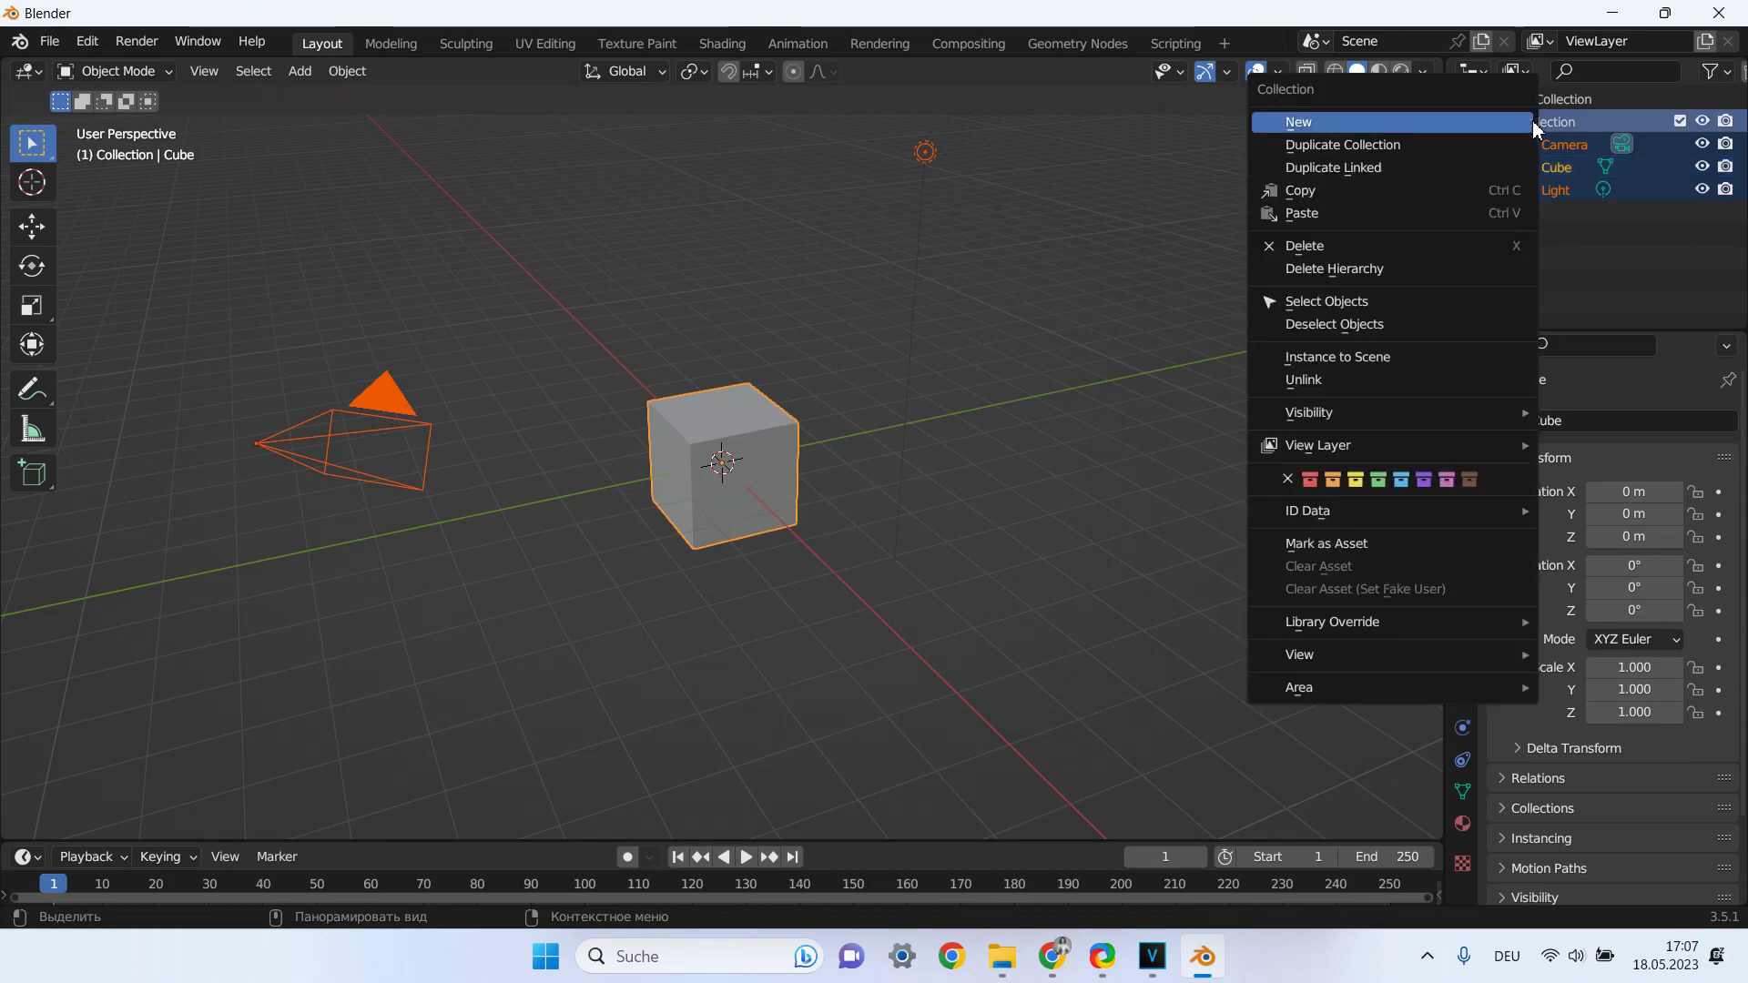
{"action": "left_click", "coordinate": [1342, 248]}
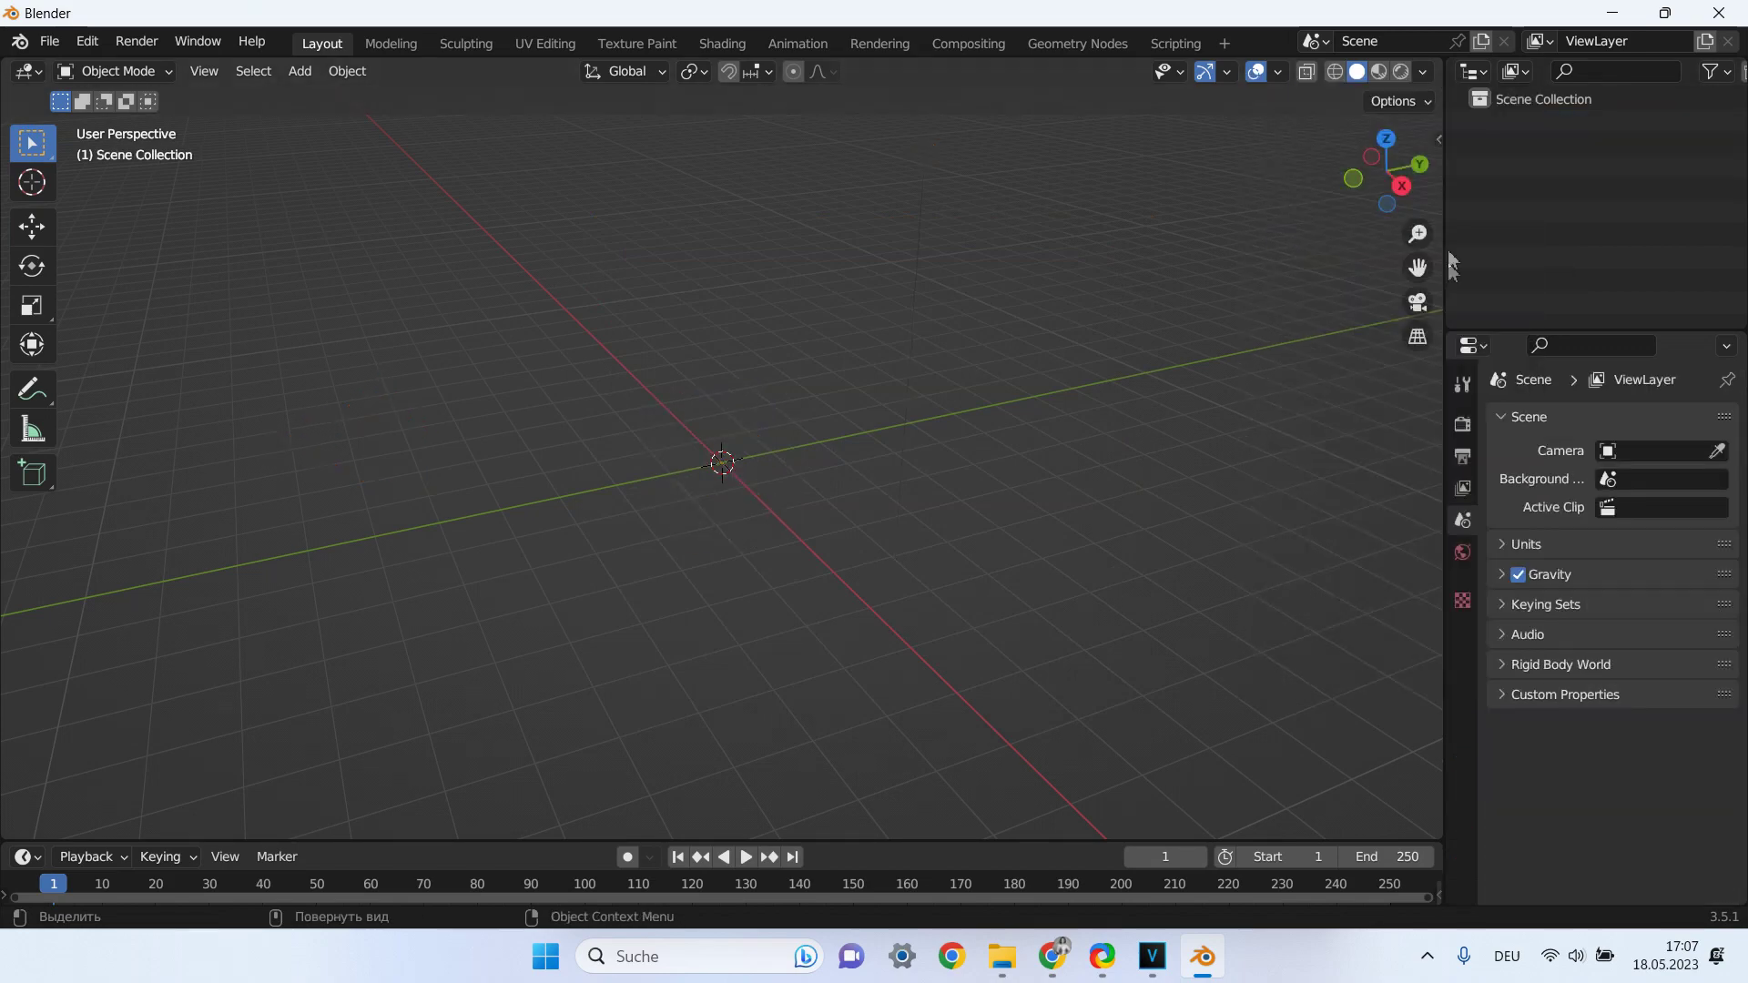
{"action": "left_click", "coordinate": [299, 71]}
{"action": "mouse_move", "coordinate": [333, 96]}
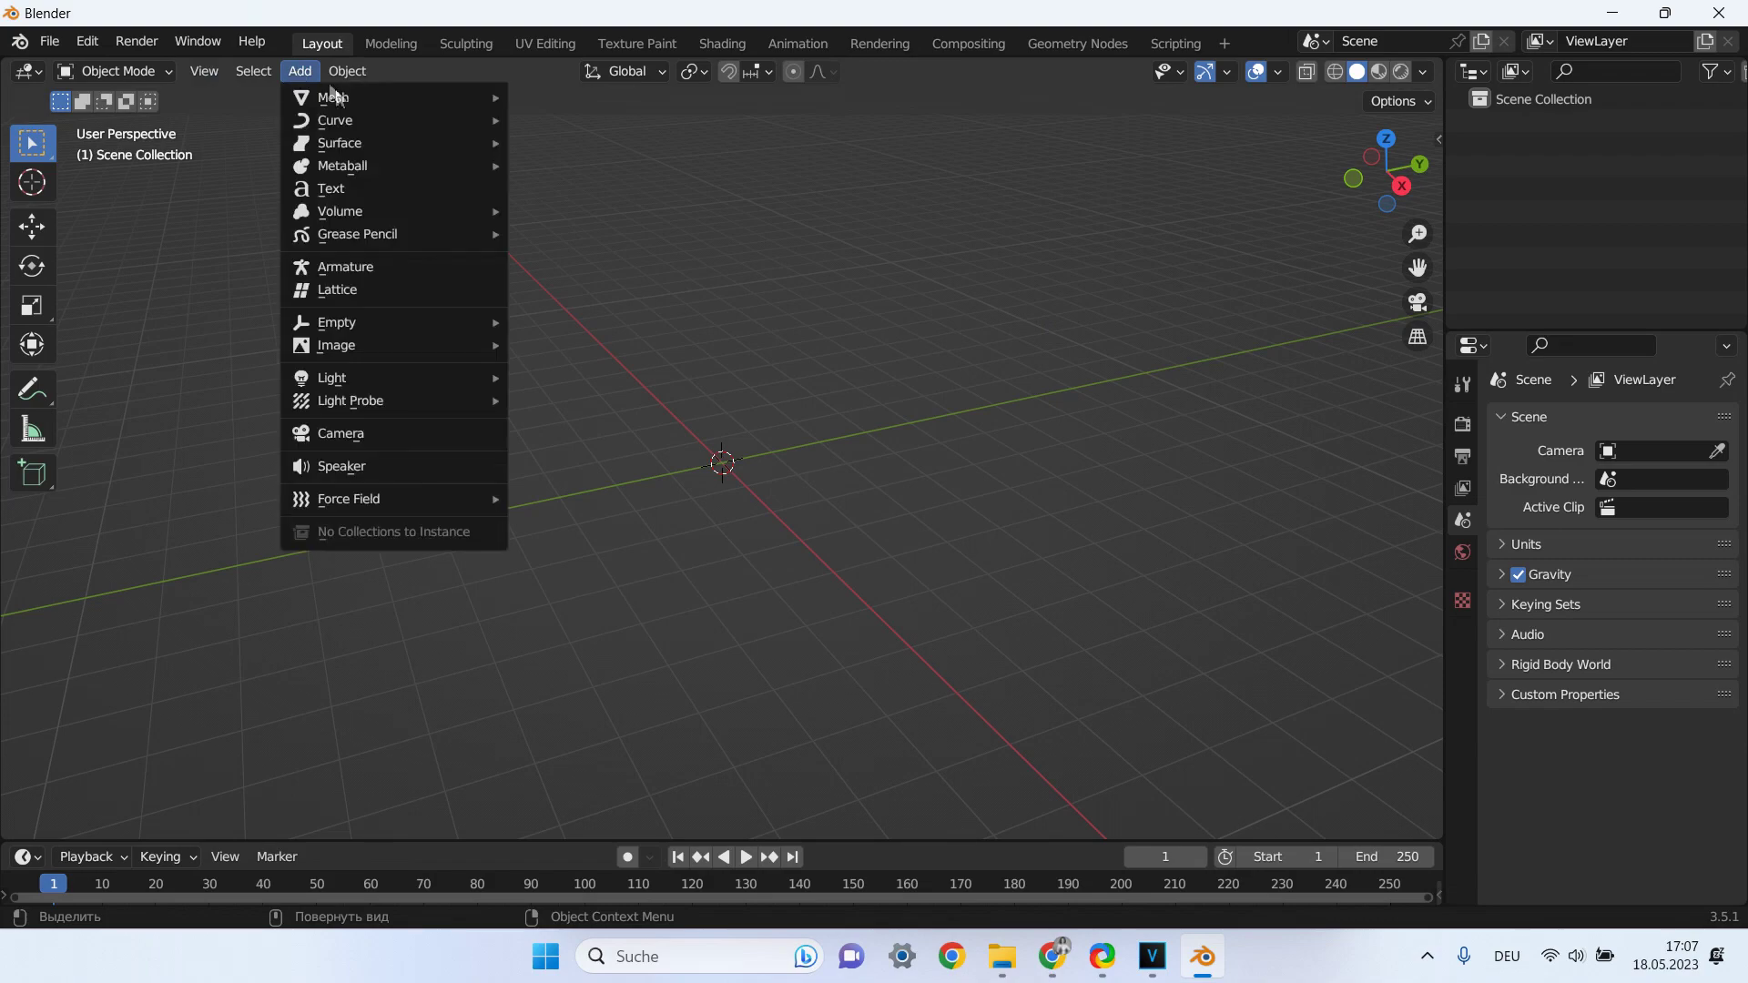
Add a new mesh cube at the origin and switch it into Edit Mode.
{"action": "left_click", "coordinate": [619, 119]}
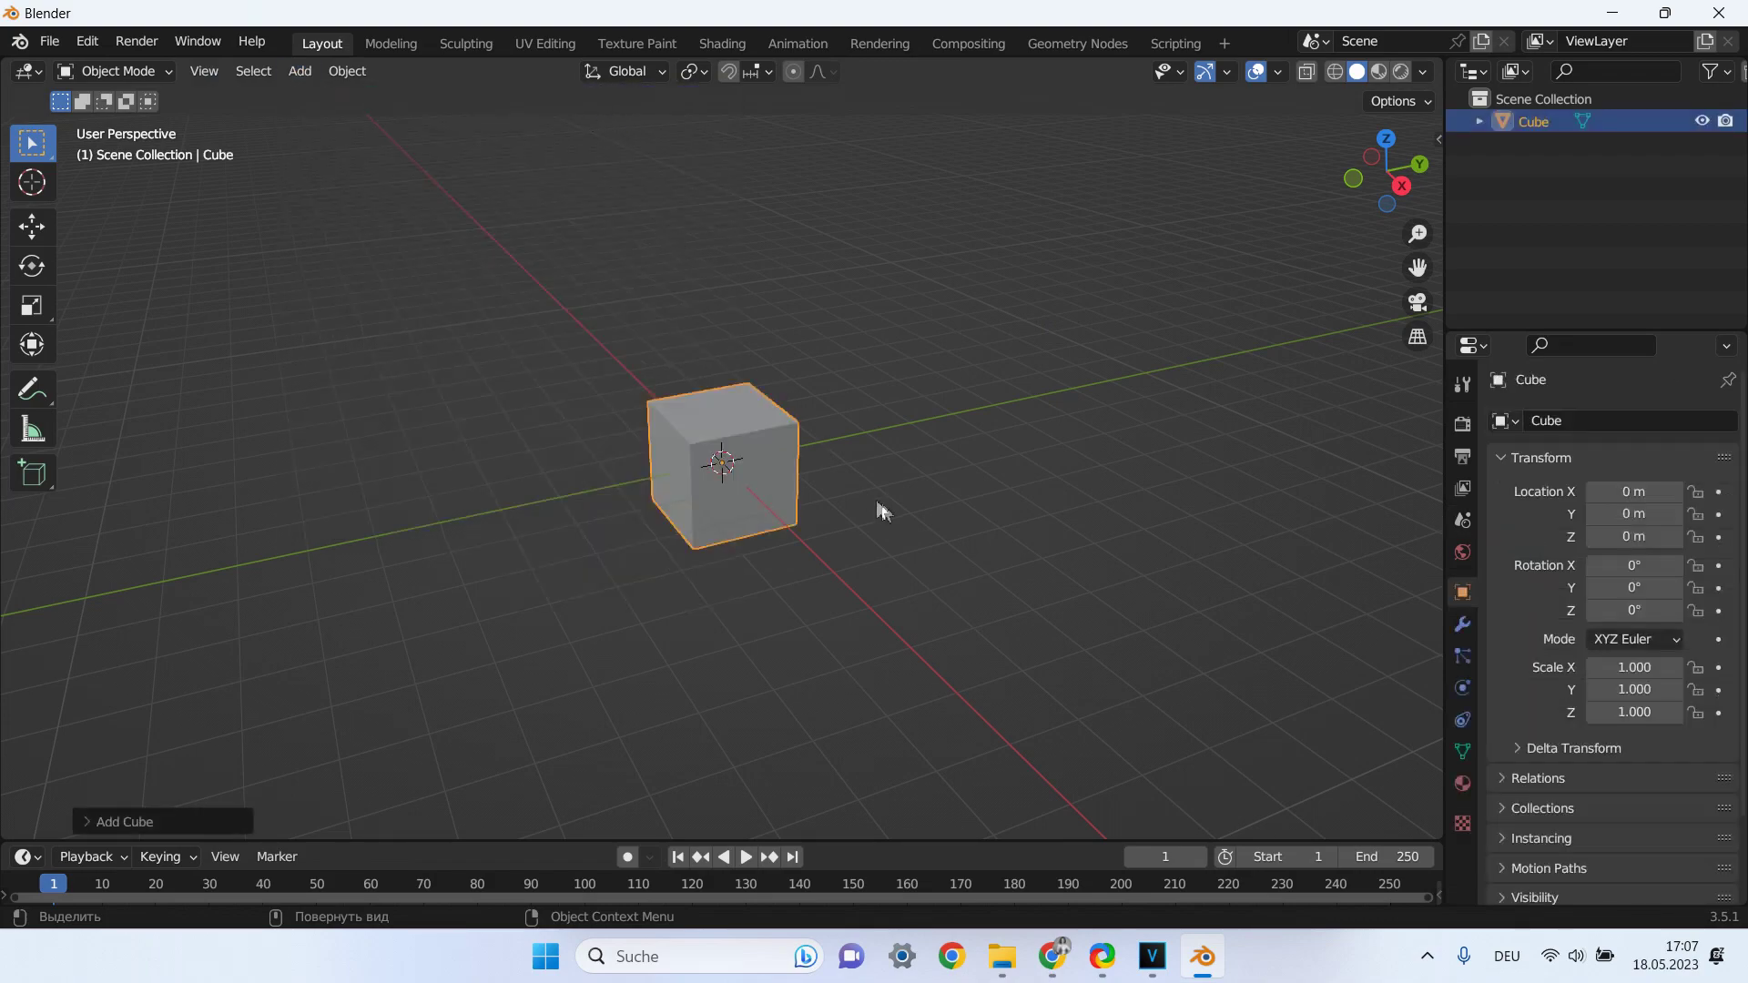
{"action": "key", "text": "alt+a"}
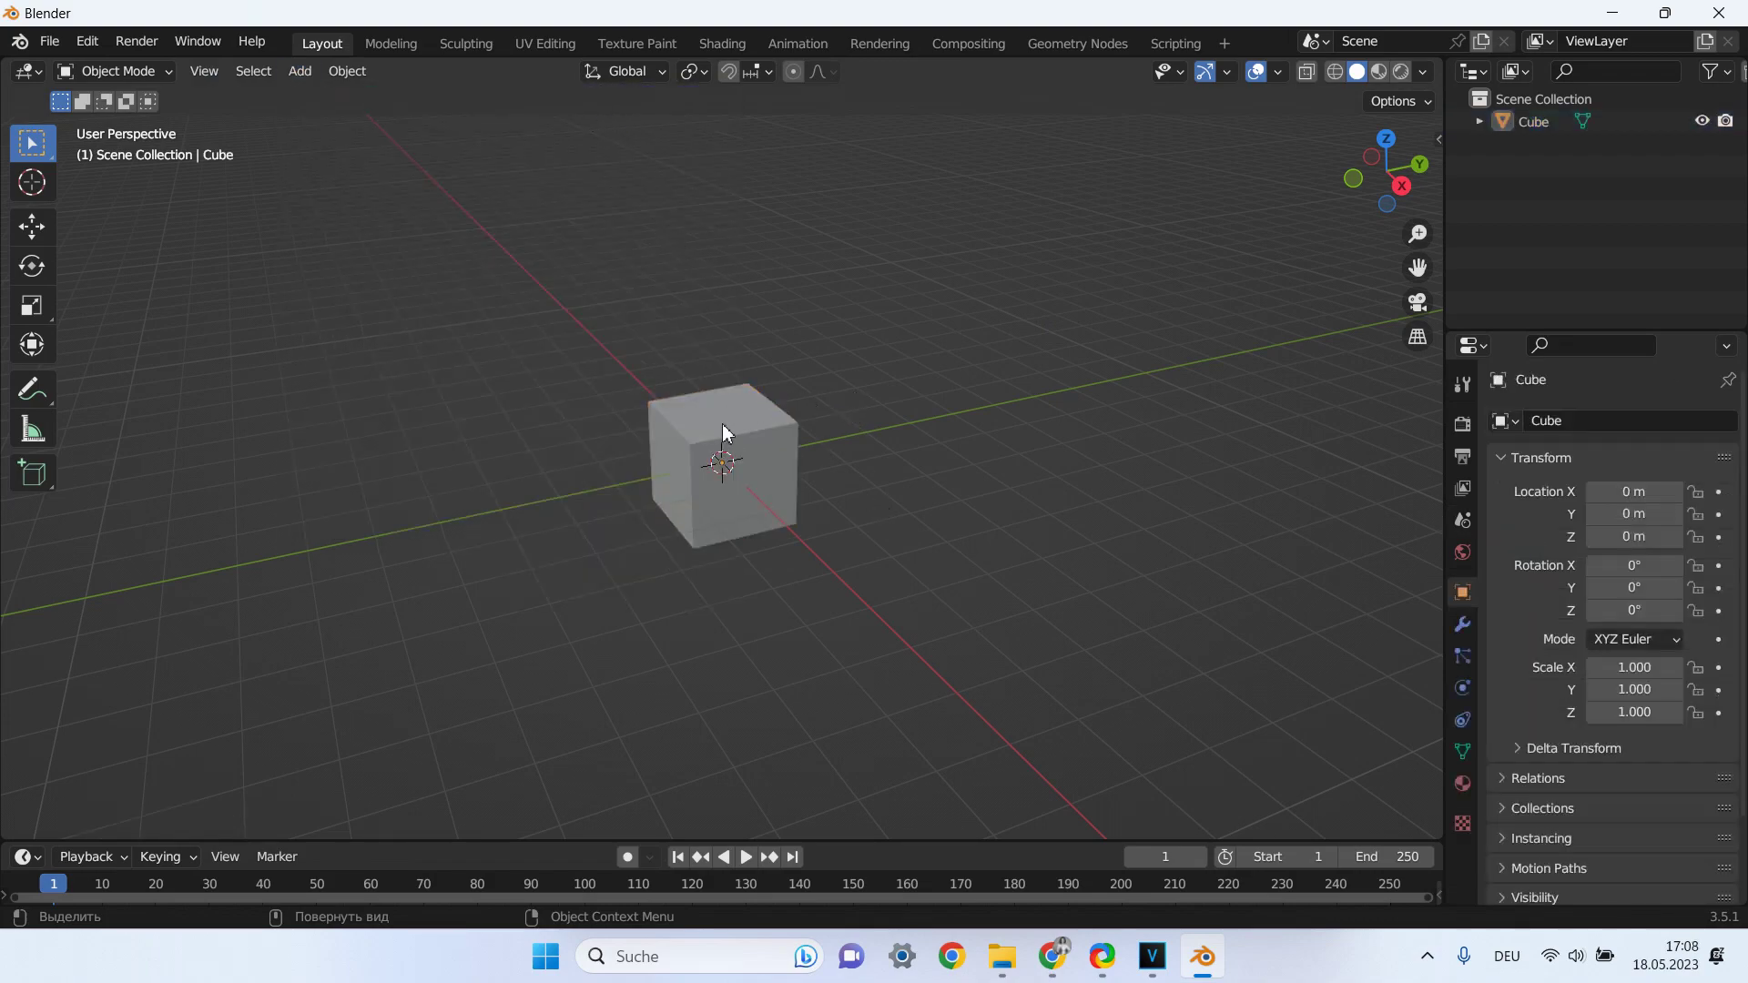
{"action": "left_click", "coordinate": [104, 70]}
{"action": "left_click", "coordinate": [107, 126]}
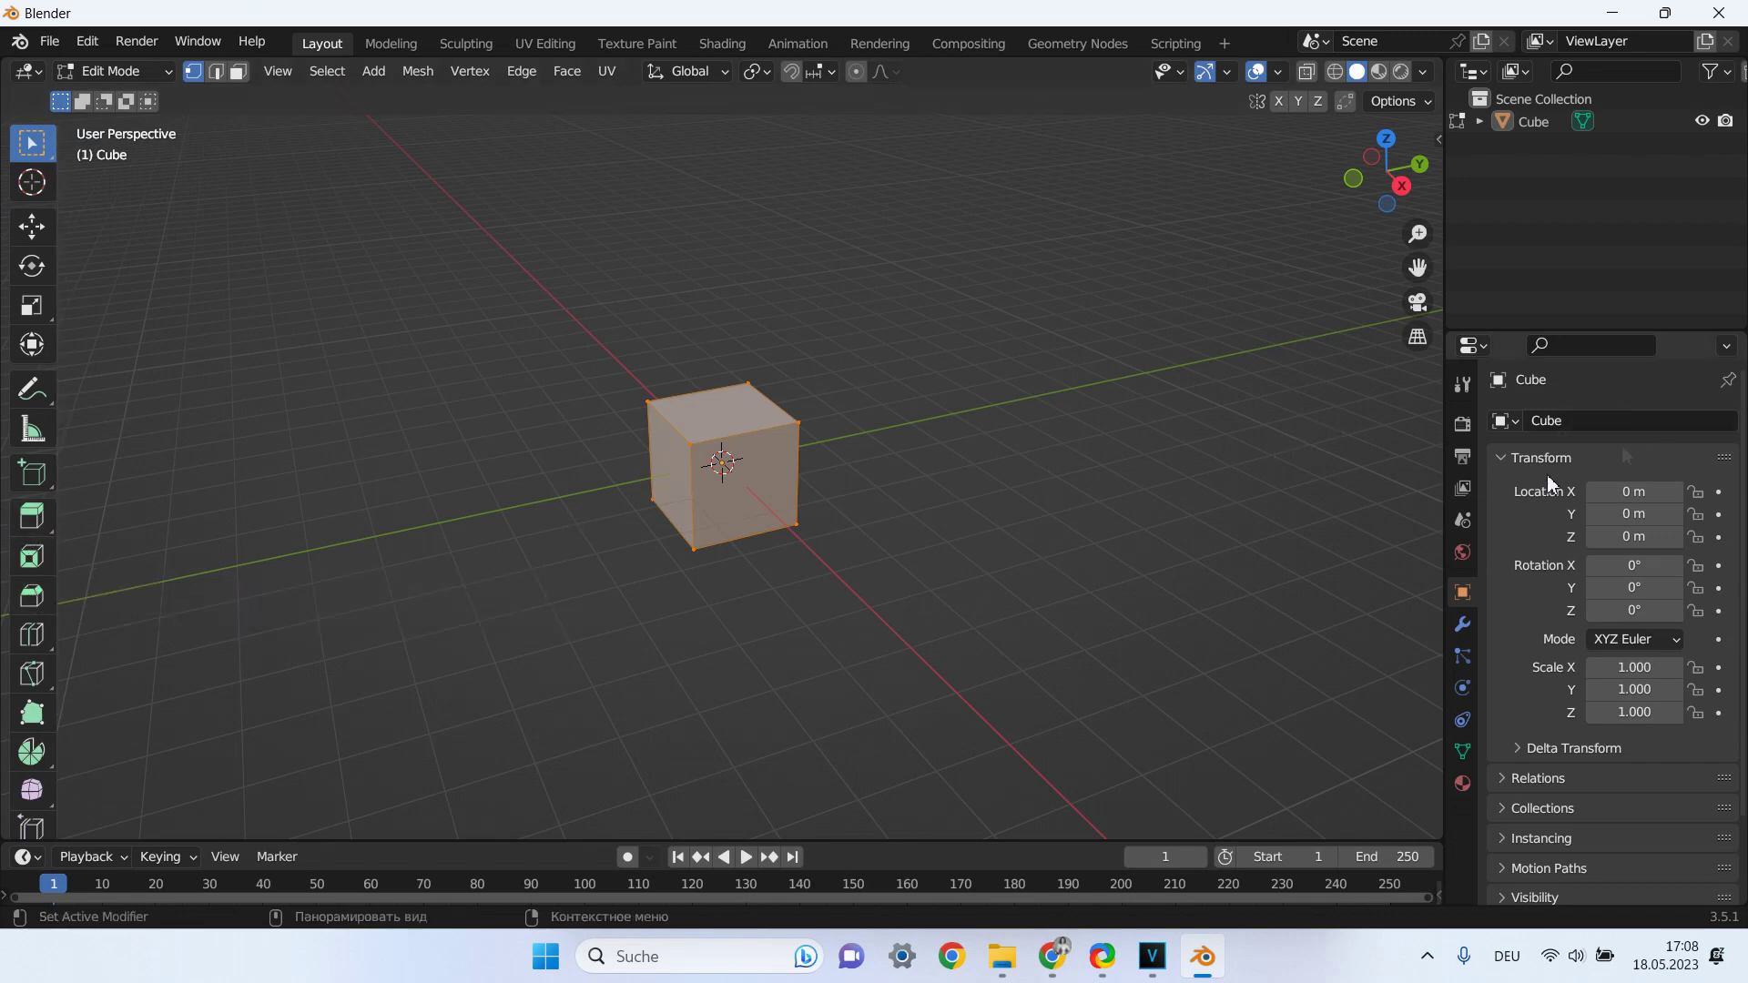
Show the modifier properties, deselect all the mesh and switch to edge select mode.
{"action": "left_click", "coordinate": [1462, 627]}
{"action": "left_click", "coordinate": [1551, 428]}
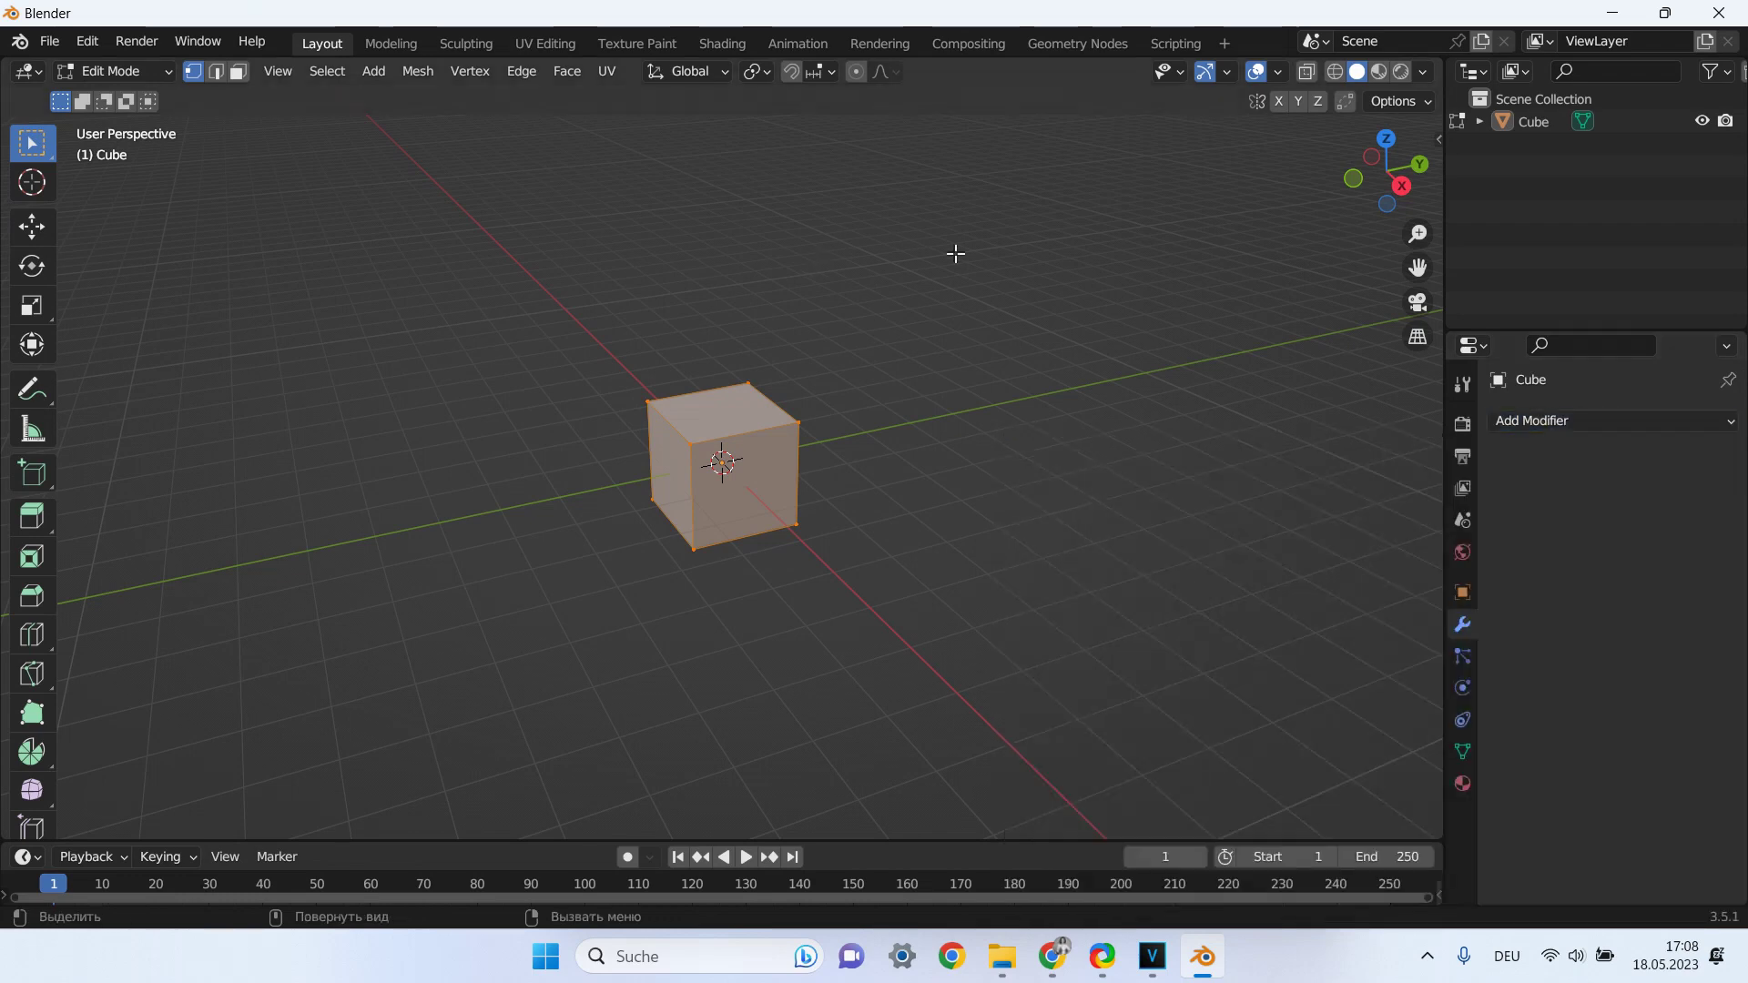
{"action": "left_click", "coordinate": [885, 344]}
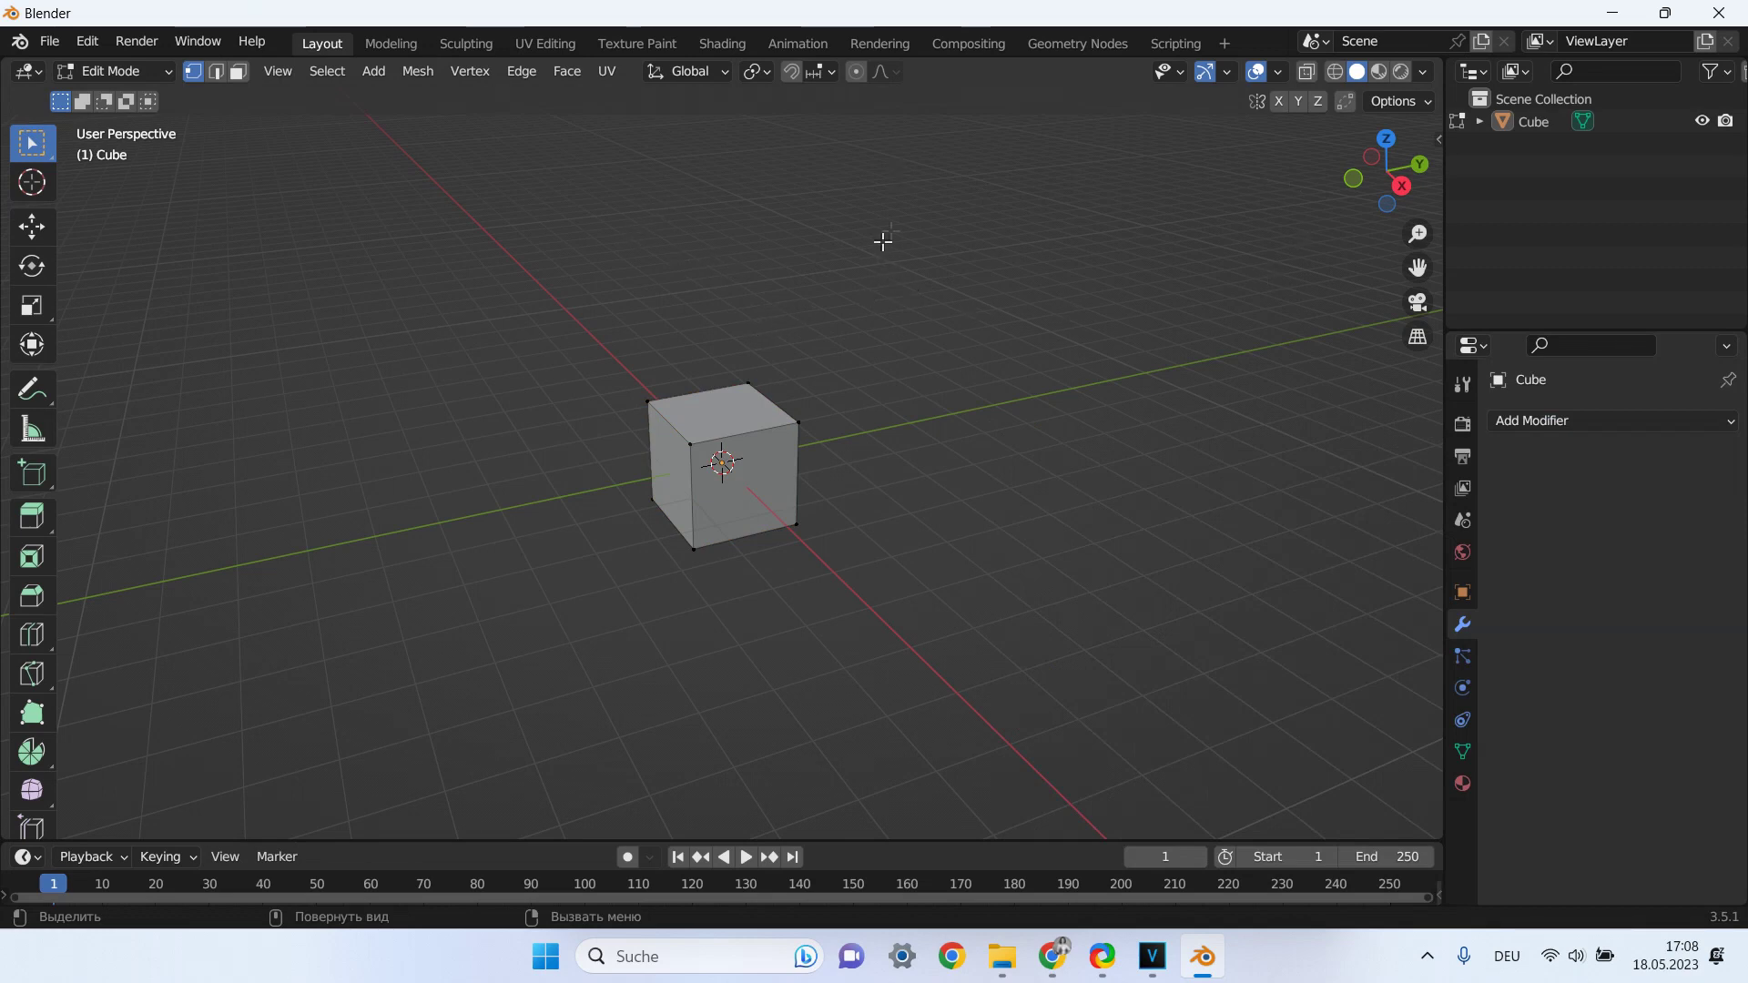
{"action": "left_click", "coordinate": [215, 71]}
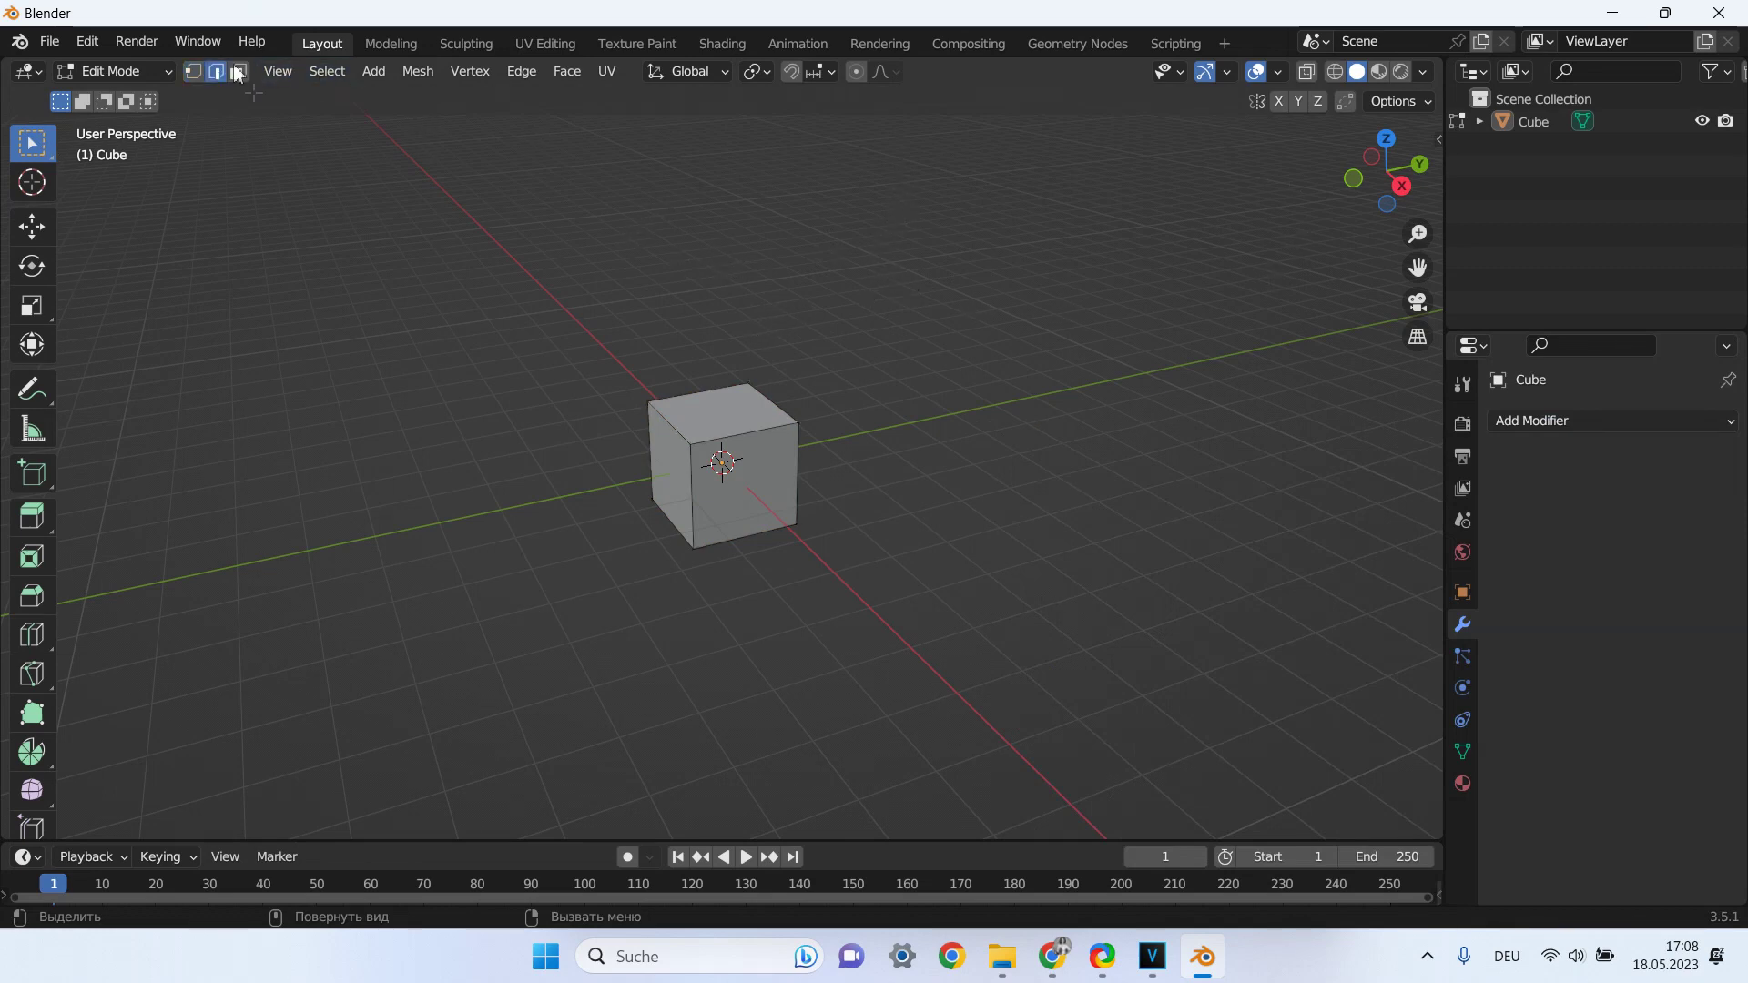
Bevel the cube's top edge with Bevel Edges, using 8 segments.
{"action": "right_click", "coordinate": [847, 354]}
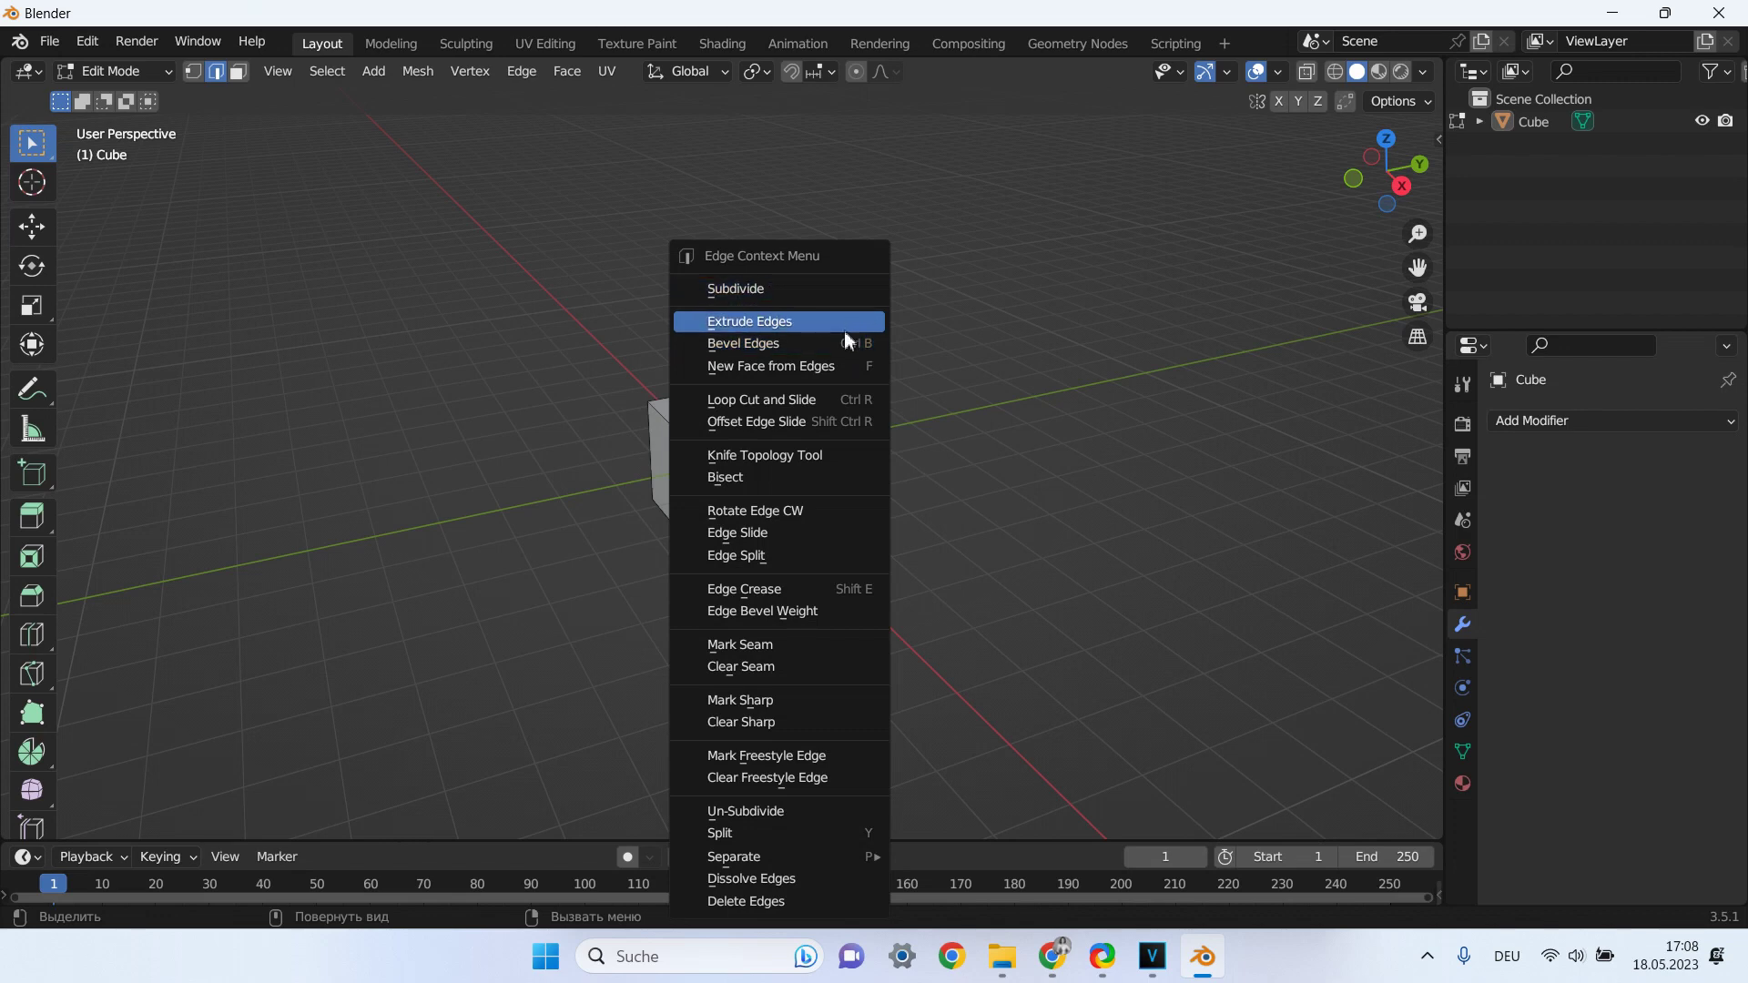
{"action": "left_click", "coordinate": [796, 349]}
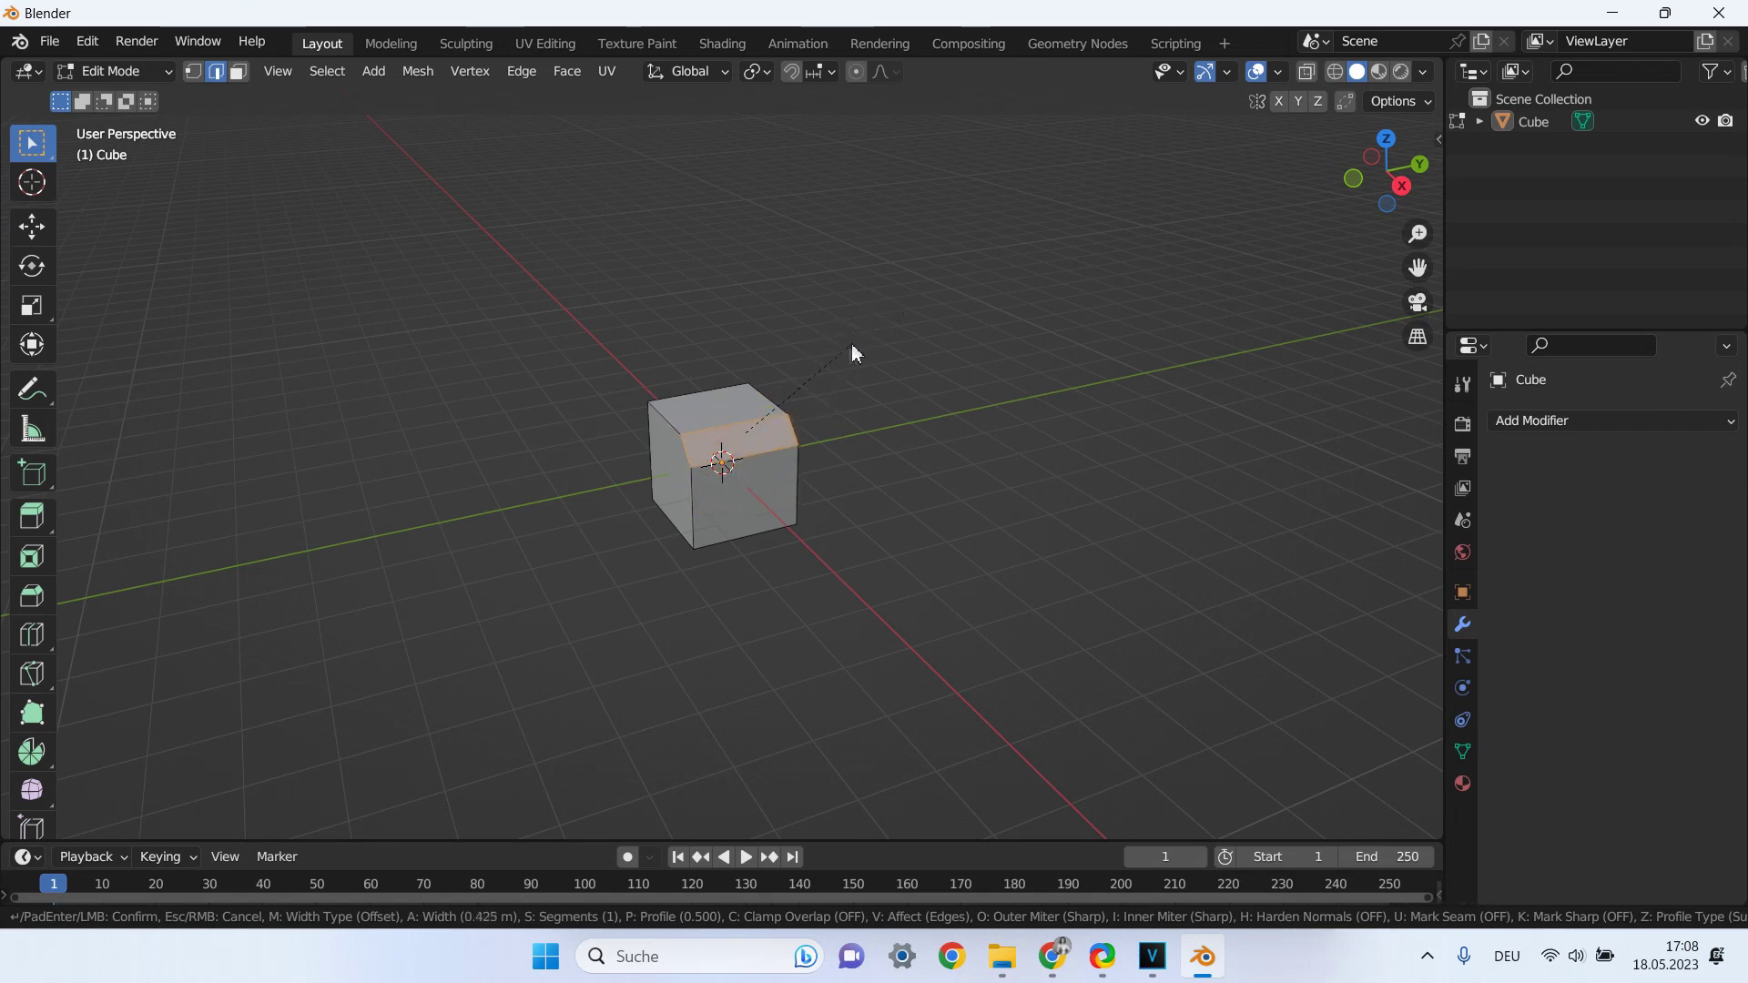
{"action": "scroll", "coordinate": [856, 322], "scroll_direction": "up", "scroll_amount": 1}
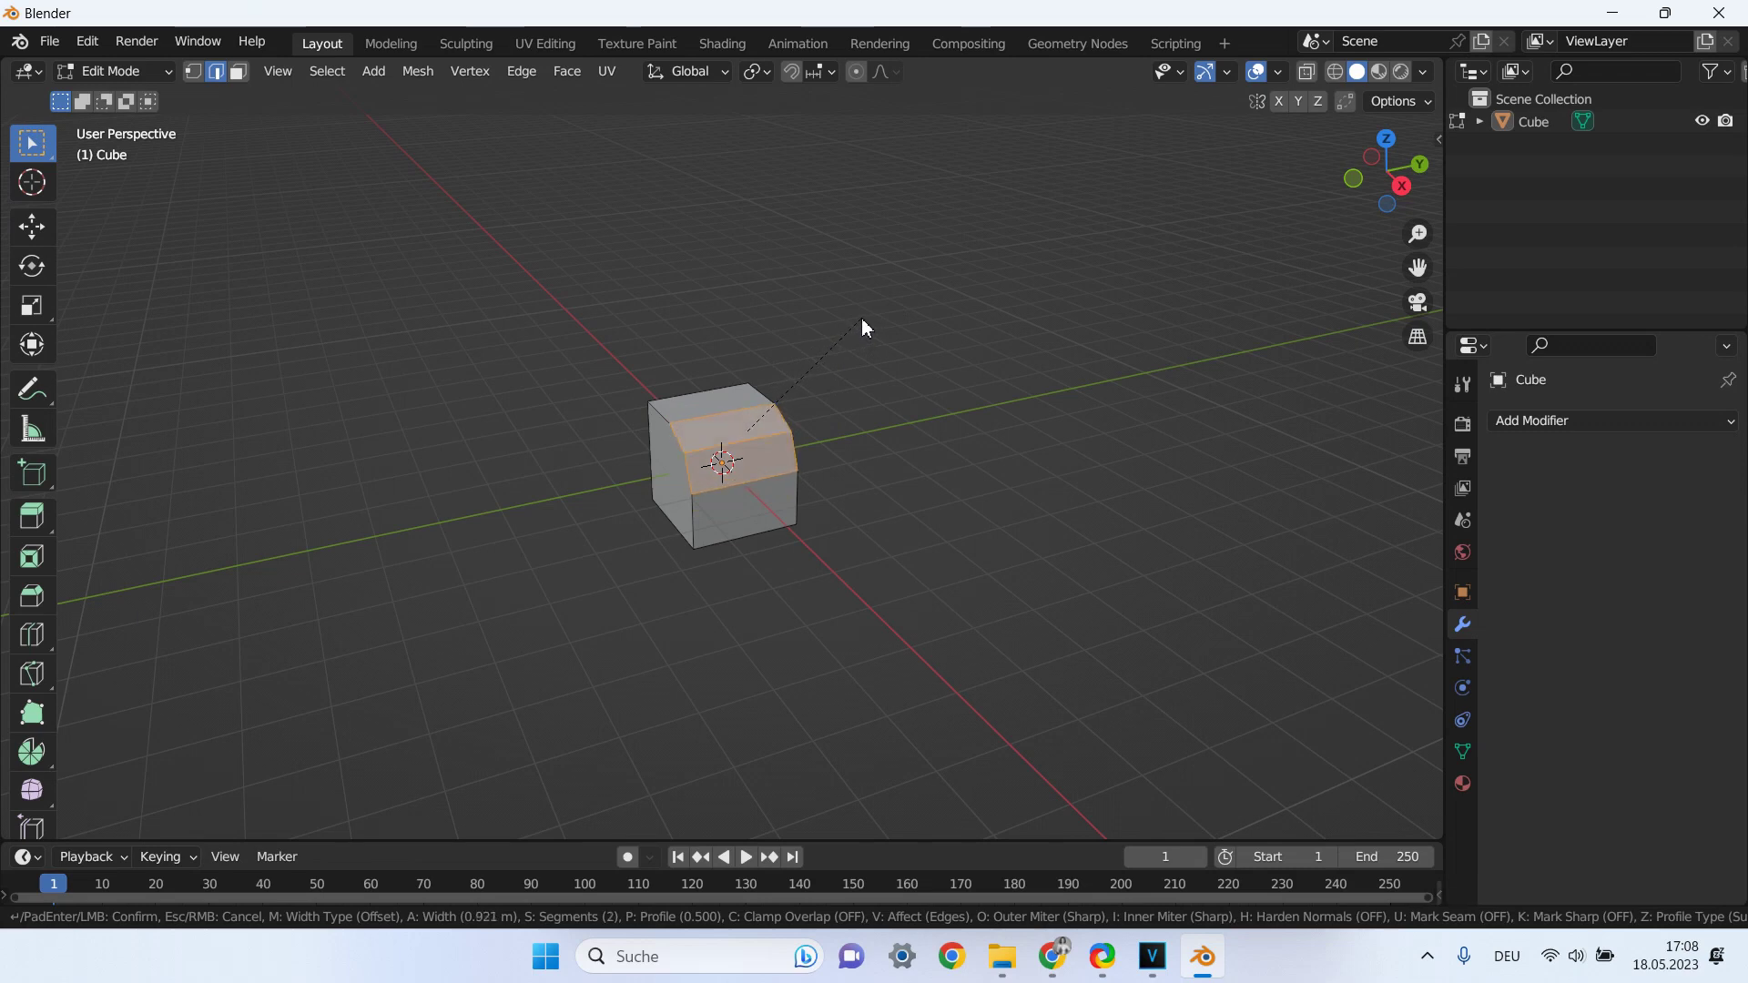
{"action": "scroll", "coordinate": [862, 320], "scroll_direction": "up", "scroll_amount": 1}
{"action": "scroll", "coordinate": [862, 320], "scroll_direction": "up", "scroll_amount": 1}
{"action": "scroll", "coordinate": [862, 319], "scroll_direction": "up", "scroll_amount": 2}
{"action": "scroll", "coordinate": [861, 327], "scroll_direction": "down", "scroll_amount": 1}
{"action": "scroll", "coordinate": [859, 329], "scroll_direction": "down", "scroll_amount": 2}
{"action": "scroll", "coordinate": [856, 333], "scroll_direction": "down", "scroll_amount": 1}
{"action": "scroll", "coordinate": [856, 326], "scroll_direction": "up", "scroll_amount": 3}
{"action": "scroll", "coordinate": [856, 326], "scroll_direction": "up", "scroll_amount": 1}
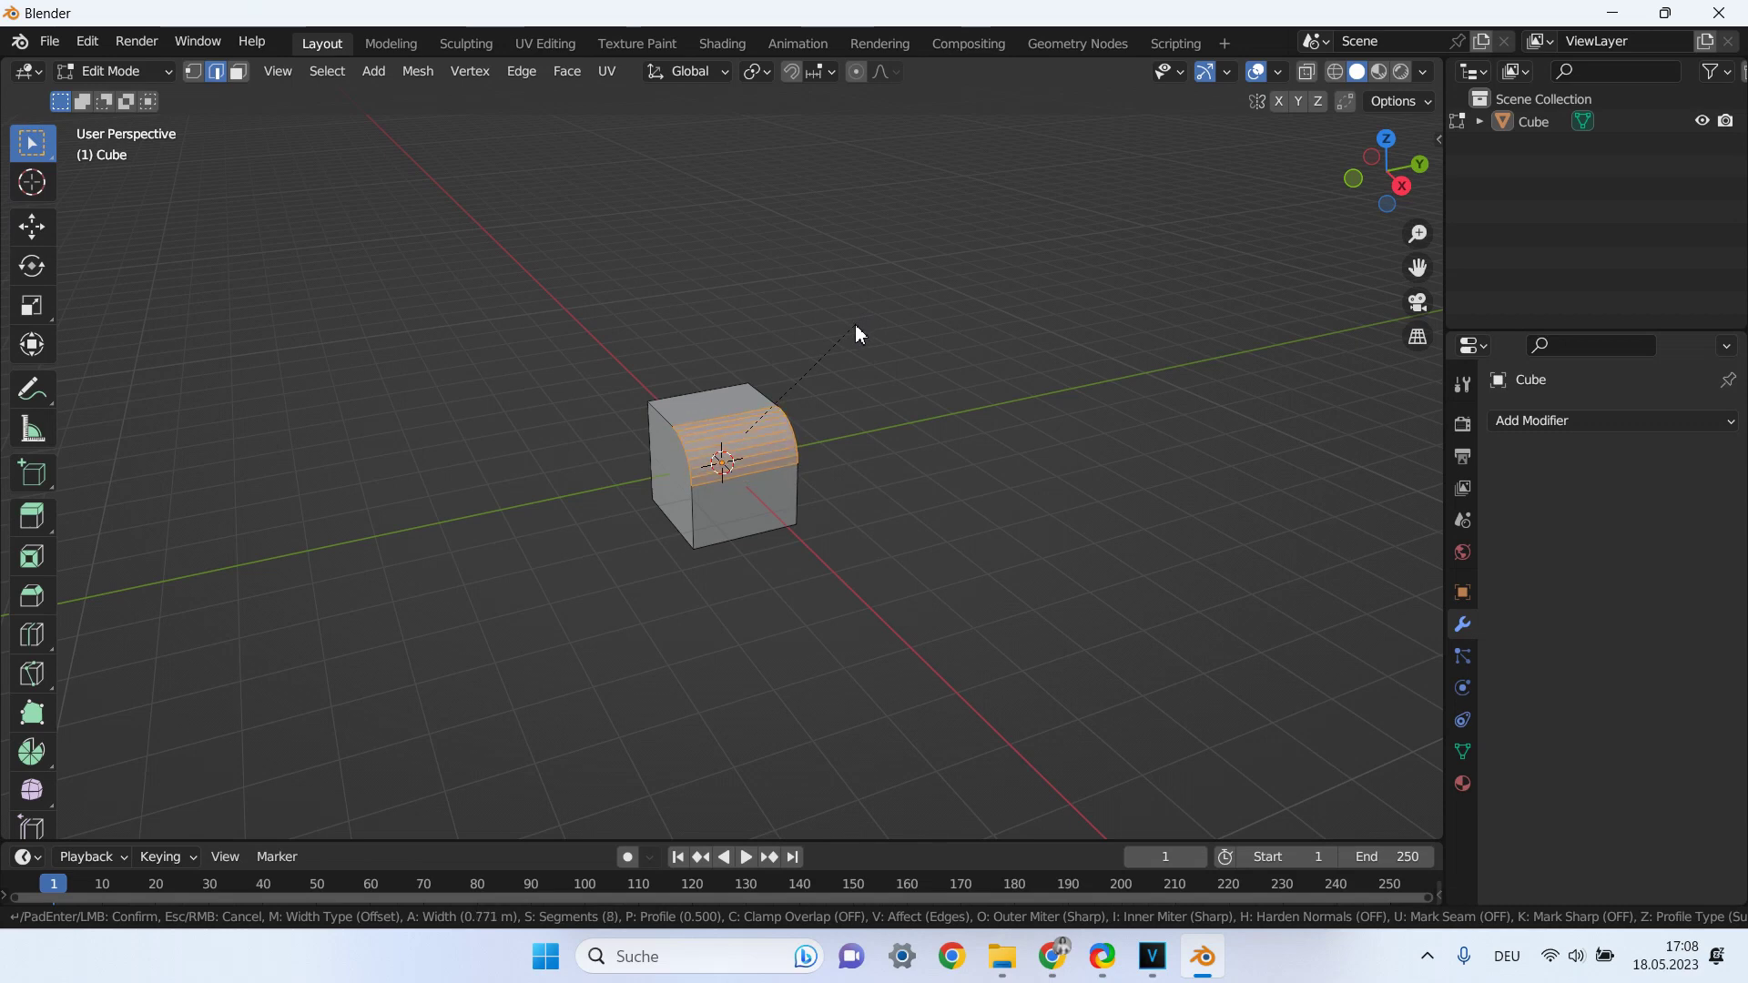
{"action": "left_click", "coordinate": [856, 329]}
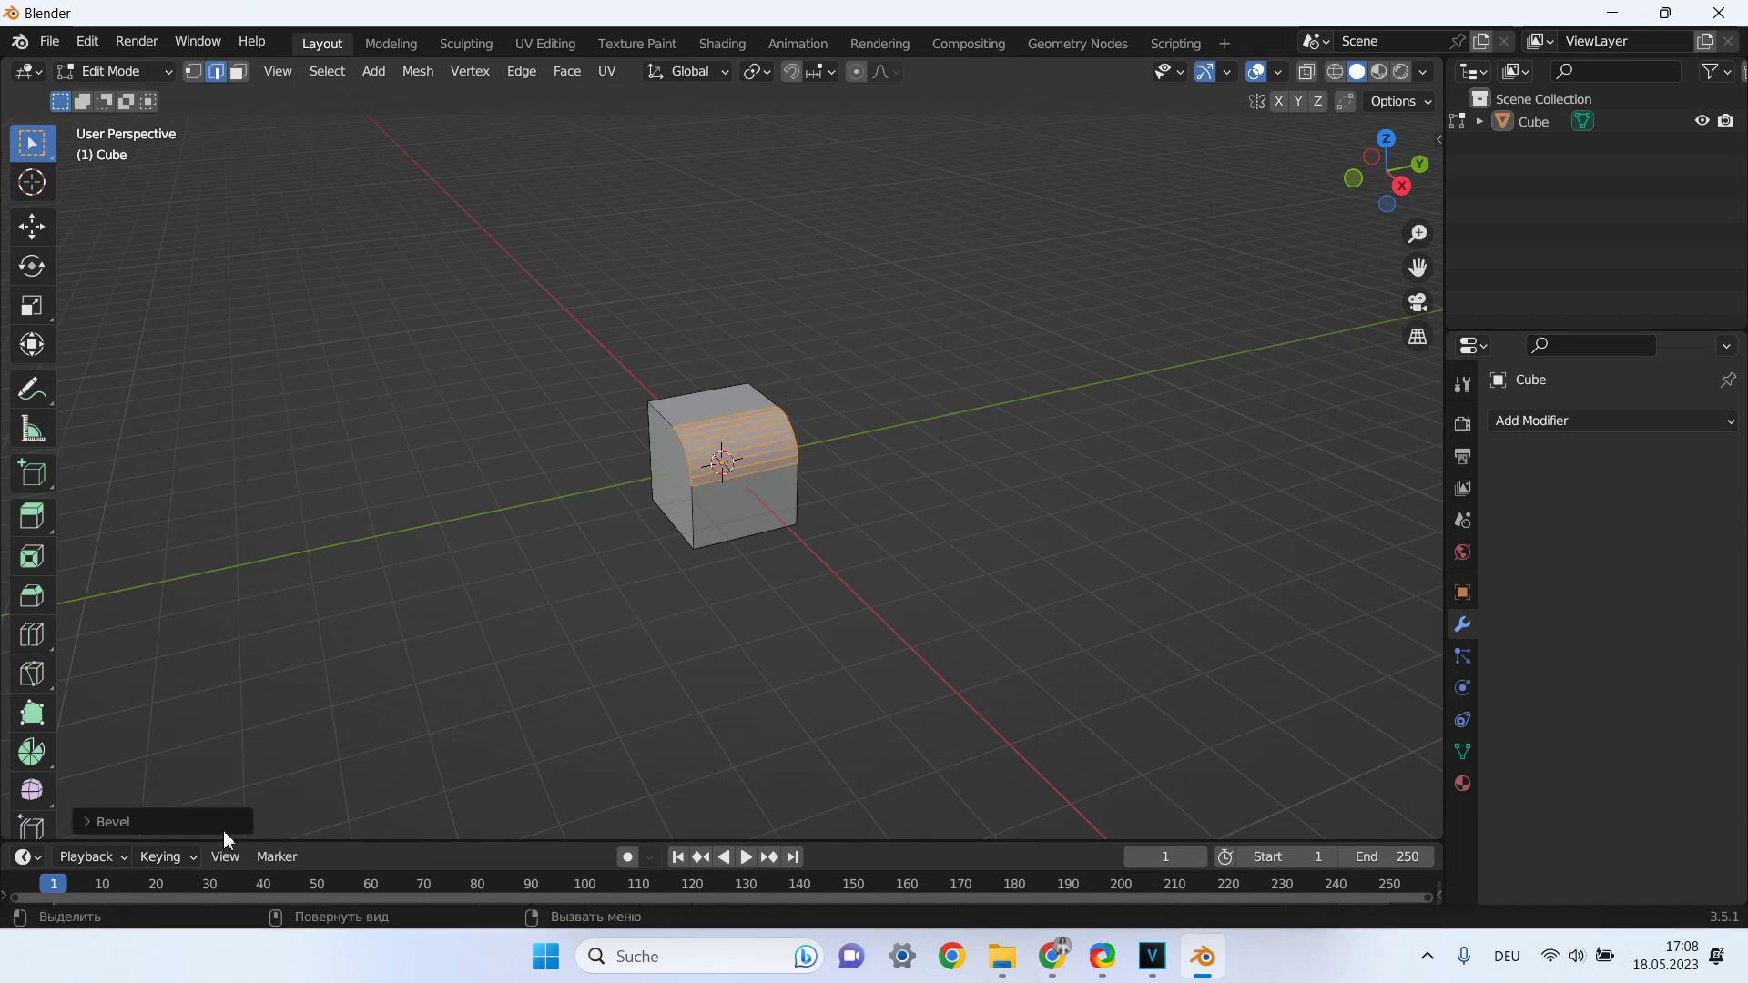
Widen the bevel to 1.71 m in the Bevel redo panel.
{"action": "left_click", "coordinate": [173, 822]}
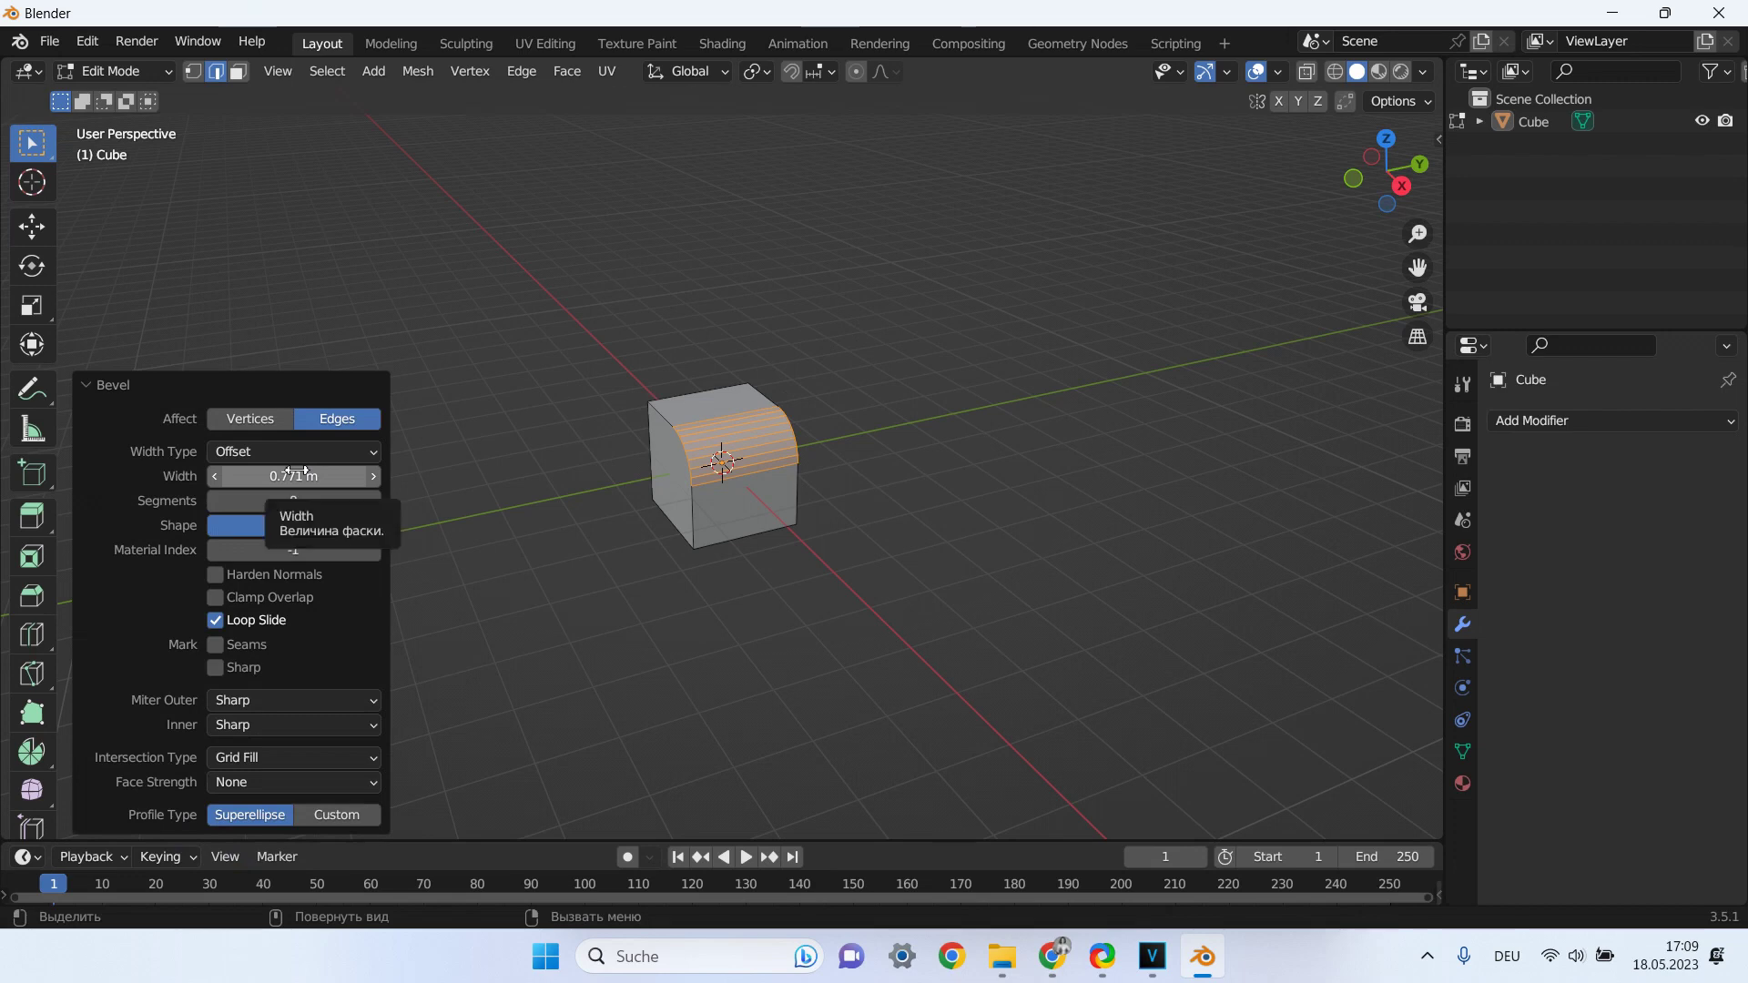
{"action": "left_click_drag", "start_coordinate": [304, 476], "coordinate": [456, 476]}
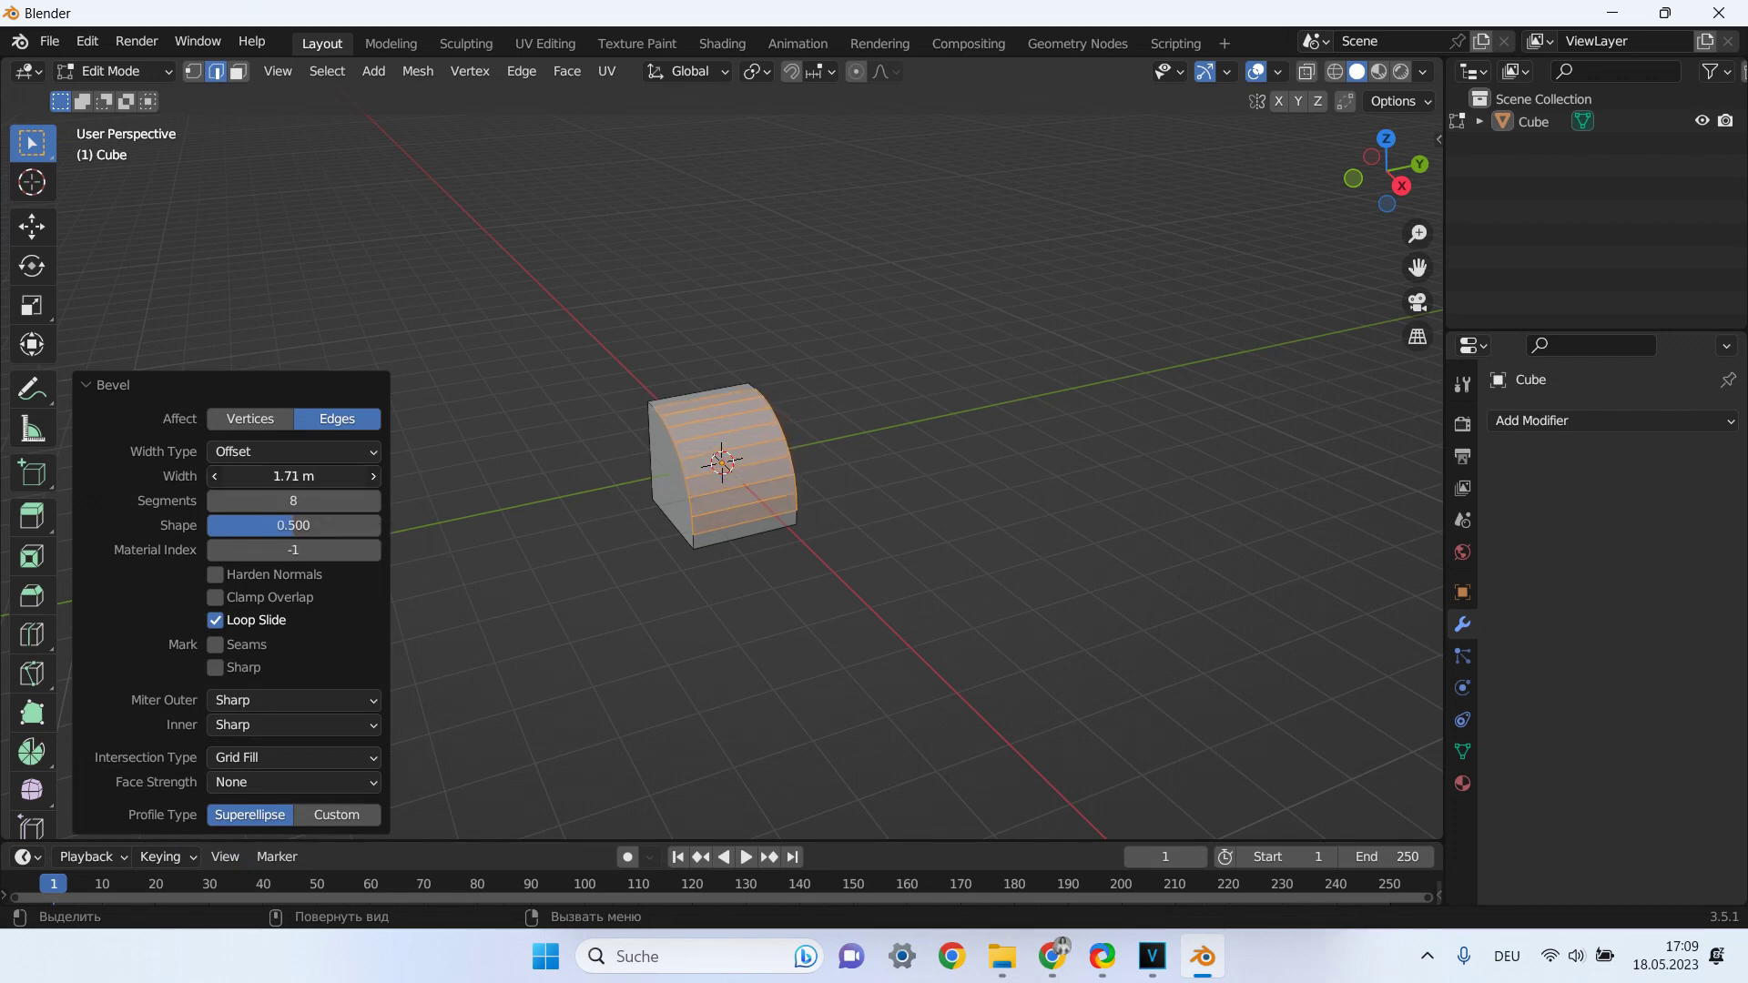
{"action": "scroll", "coordinate": [546, 487], "scroll_direction": "up", "scroll_amount": 1}
{"action": "scroll", "coordinate": [601, 478], "scroll_direction": "up", "scroll_amount": 2}
{"action": "scroll", "coordinate": [628, 475], "scroll_direction": "up", "scroll_amount": 1}
{"action": "mouse_move", "coordinate": [628, 474]}
{"action": "middle_mouse_down"}
{"action": "mouse_move", "coordinate": [703, 469]}
{"action": "mouse_move", "coordinate": [702, 436]}
{"action": "middle_mouse_up"}
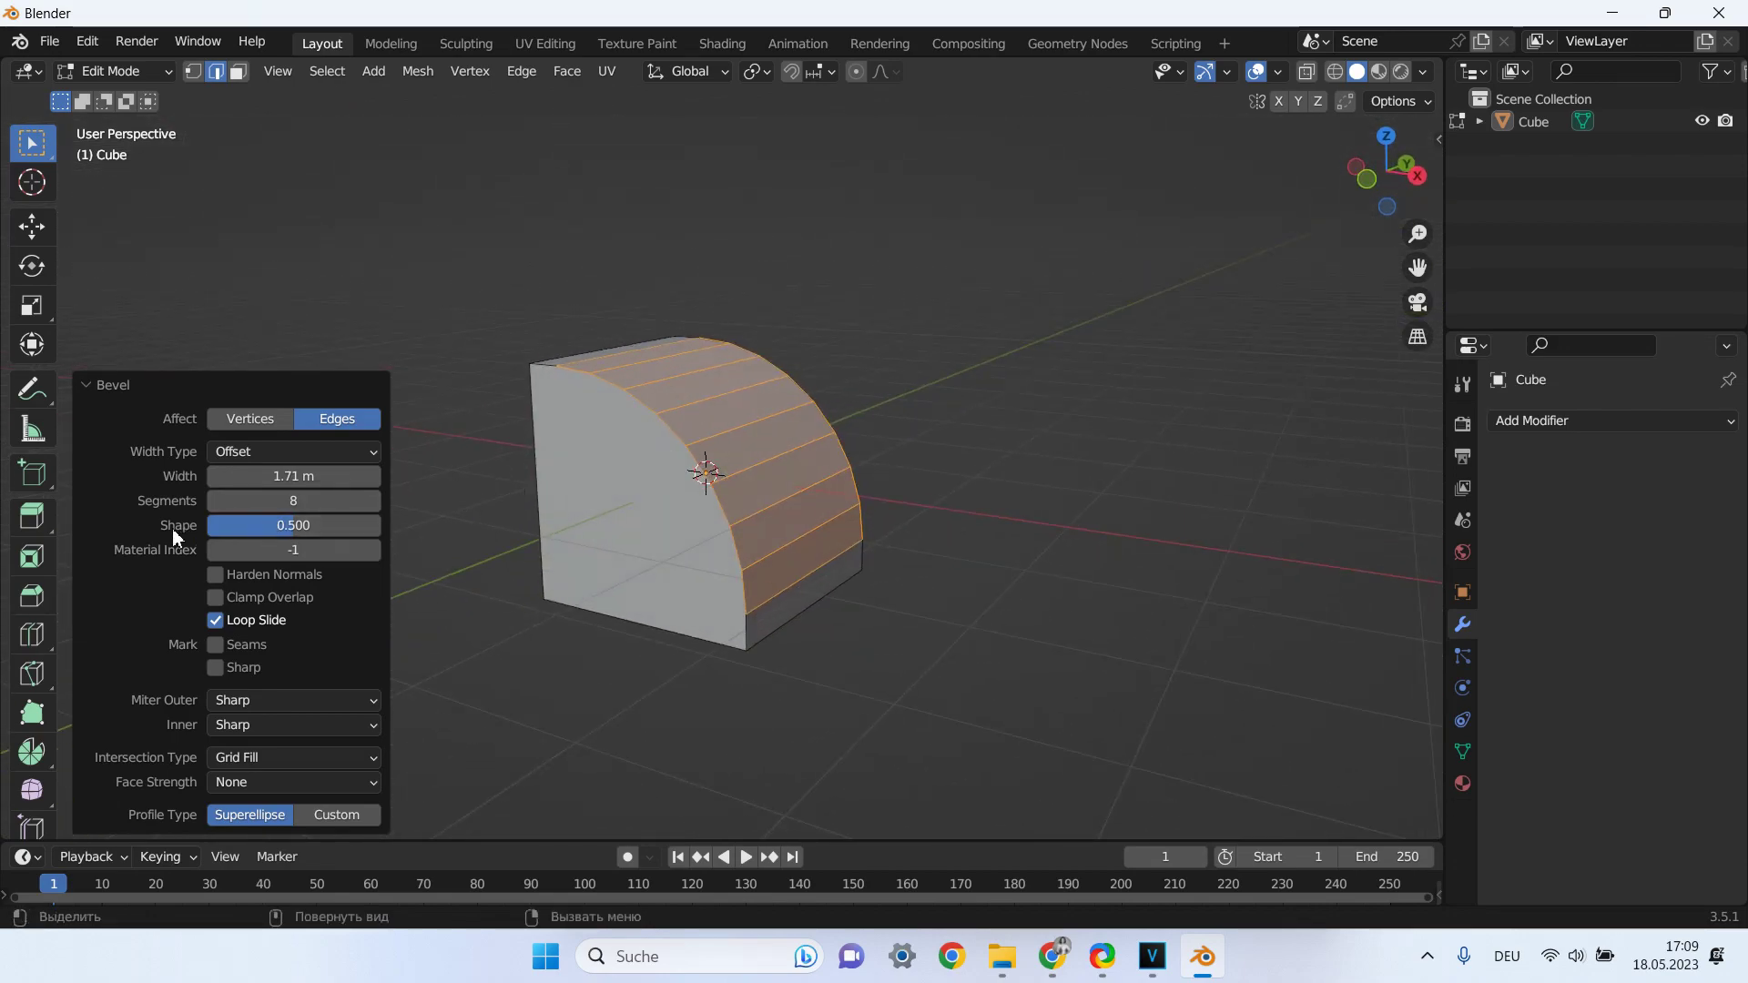
Set the bevel shape to 0.333, then lower it further for a concave curve.
{"action": "left_click", "coordinate": [279, 525]}
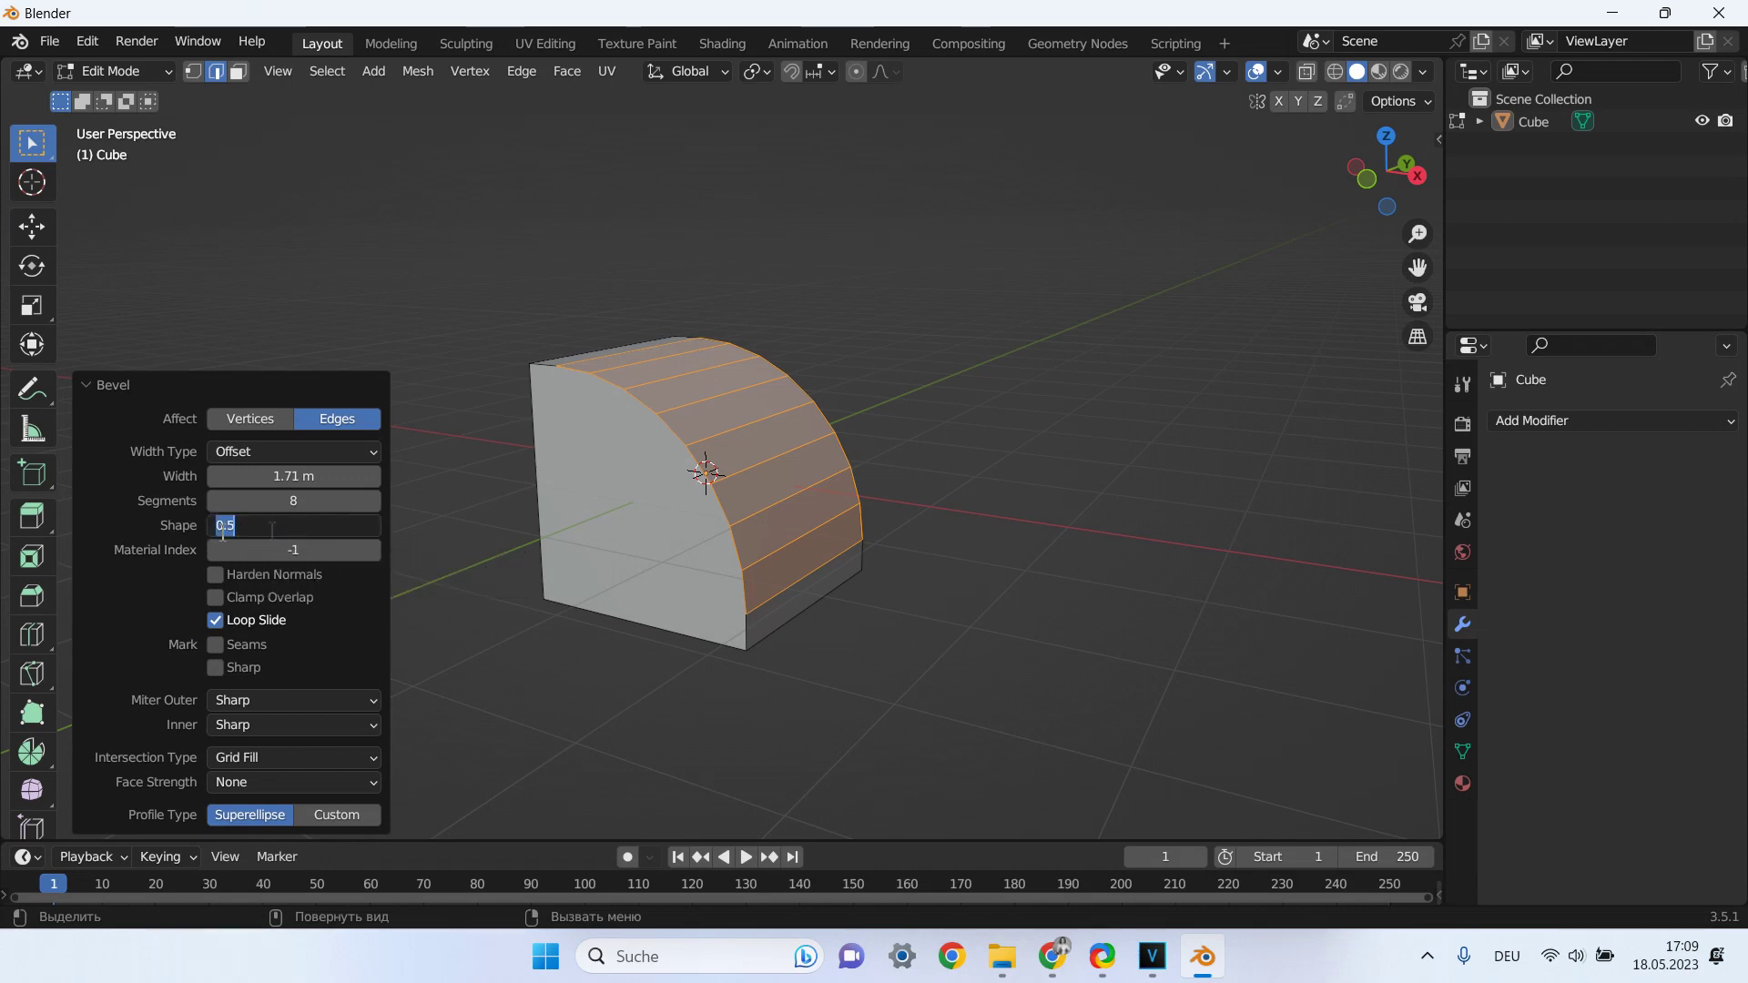
{"action": "left_click", "coordinate": [224, 525]}
{"action": "type", "text": "0.333"}
{"action": "key", "text": "Return"}
{"action": "left_click_drag", "start_coordinate": [265, 526], "coordinate": [222, 525]}
Raise the bevel to 25 segments and widen it slightly to 1.78 m.
{"action": "middle_click_drag", "start_coordinate": [674, 485], "coordinate": [754, 460]}
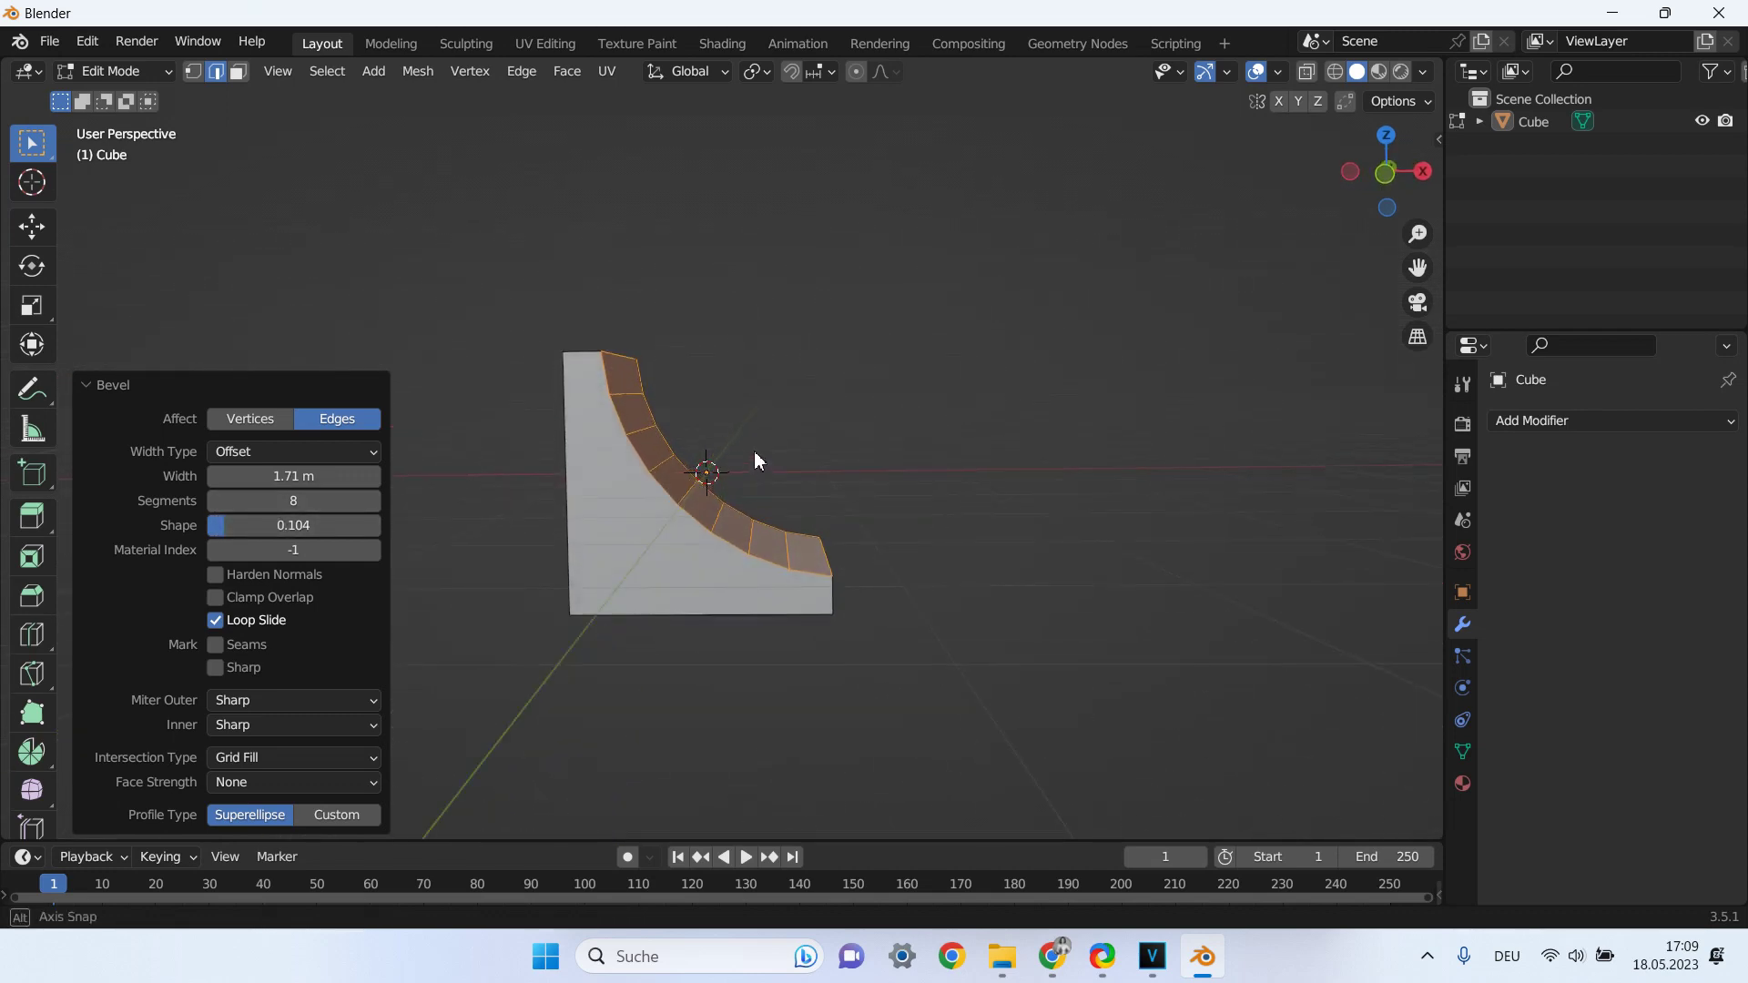
{"action": "left_click", "coordinate": [380, 499]}
{"action": "triple_click", "coordinate": [373, 501]}
{"action": "left_click", "coordinate": [374, 500]}
{"action": "triple_click", "coordinate": [373, 501]}
{"action": "triple_click", "coordinate": [373, 500]}
{"action": "double_click", "coordinate": [373, 501]}
{"action": "left_click", "coordinate": [373, 501]}
{"action": "left_click_drag", "start_coordinate": [361, 477], "coordinate": [355, 483]}
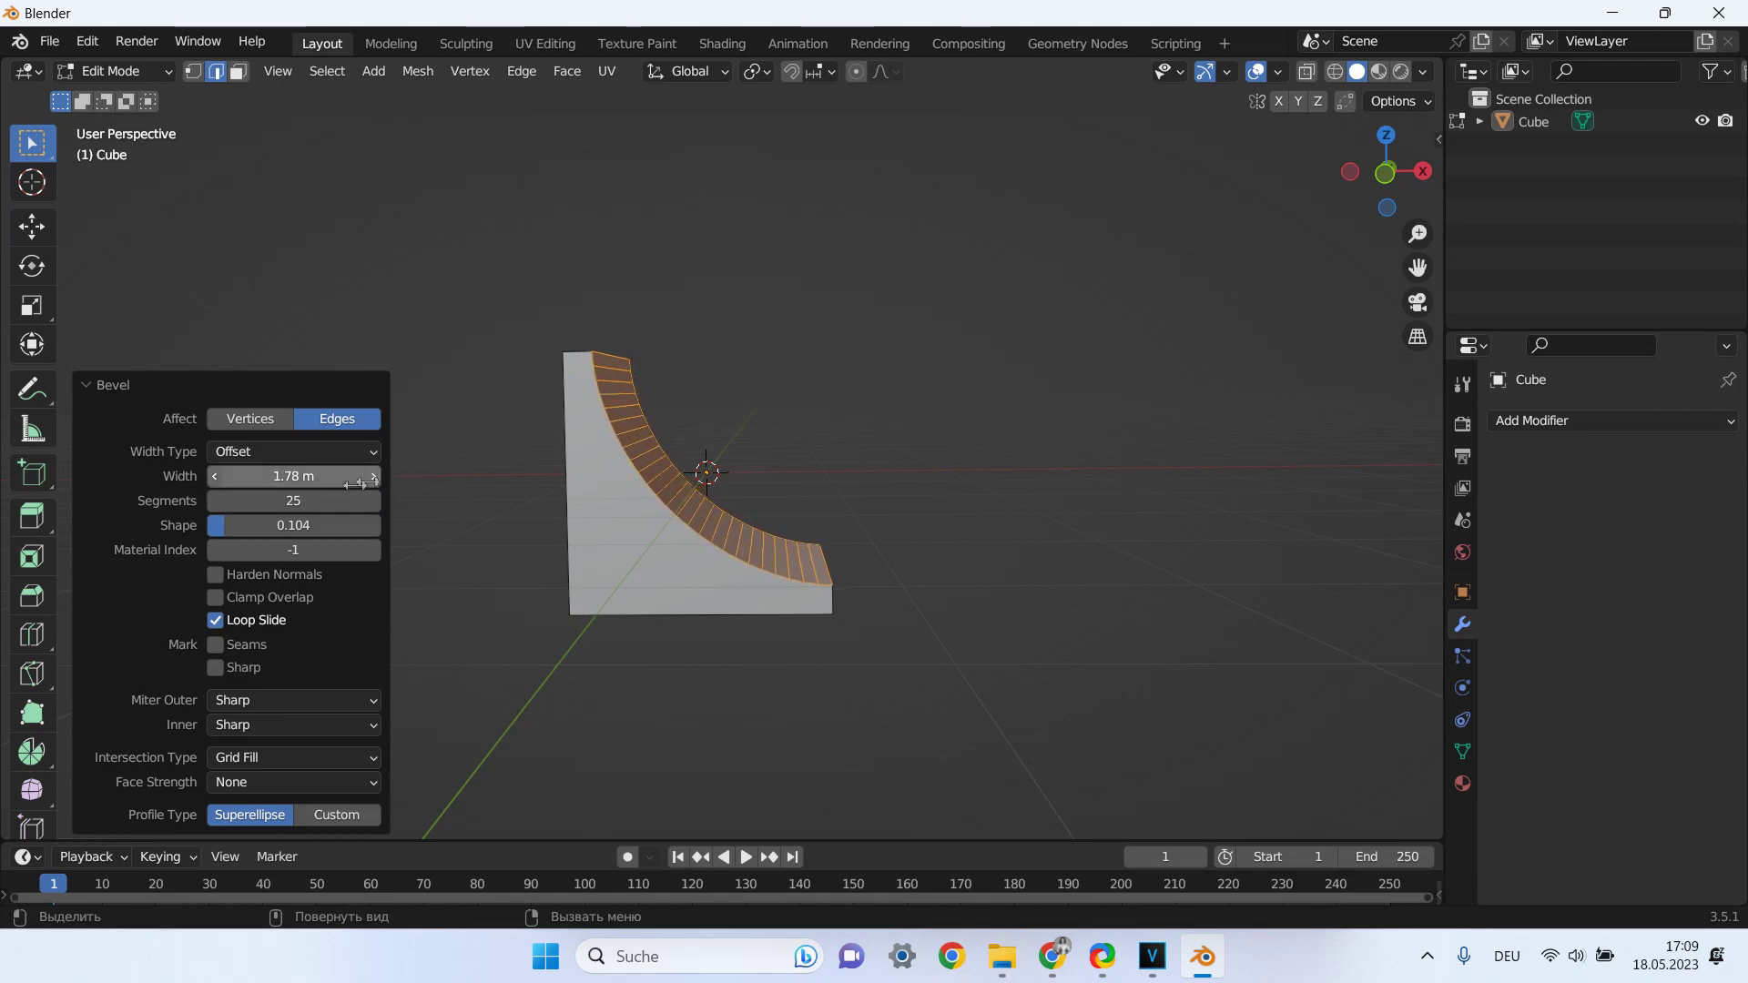
Set the bevel shape to exactly 0 for a sharp right-angled inner corner.
{"action": "left_click_drag", "start_coordinate": [300, 525], "coordinate": [250, 526]}
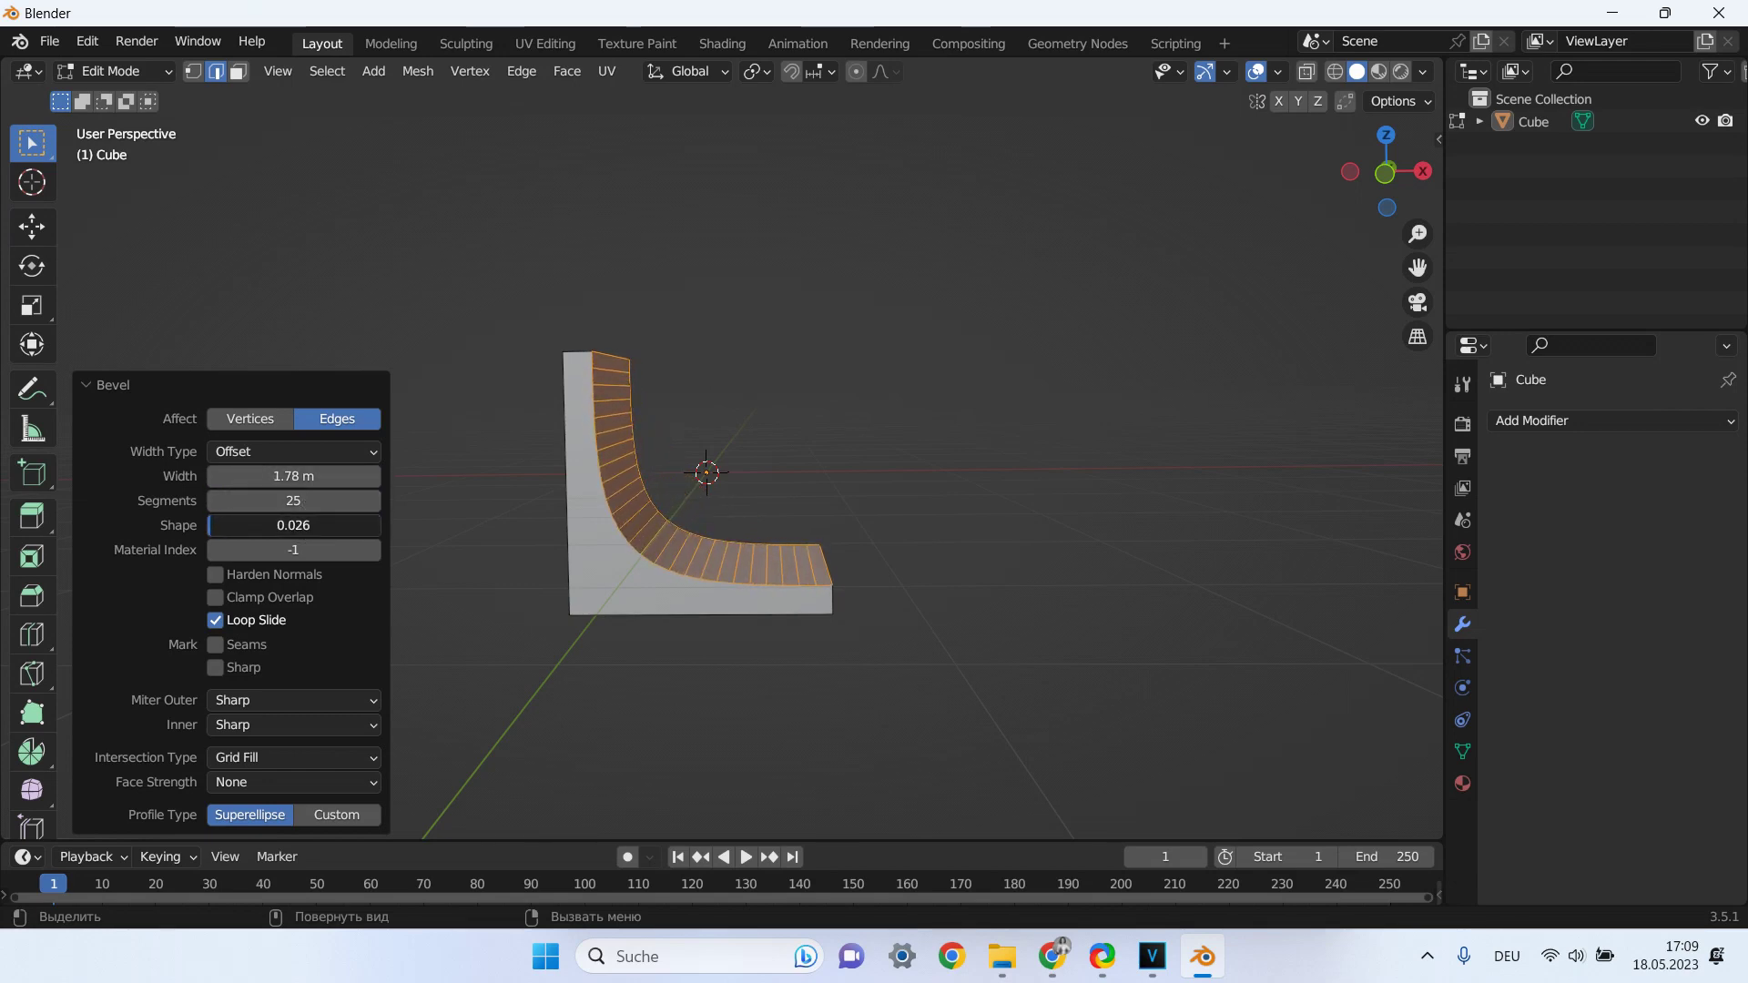
{"action": "left_click_drag", "start_coordinate": [251, 525], "coordinate": [264, 525]}
{"action": "mouse_move", "coordinate": [666, 507]}
{"action": "middle_mouse_down"}
{"action": "mouse_move", "coordinate": [501, 505]}
{"action": "mouse_move", "coordinate": [797, 474]}
{"action": "mouse_move", "coordinate": [722, 523]}
{"action": "mouse_move", "coordinate": [701, 484]}
{"action": "mouse_move", "coordinate": [730, 479]}
{"action": "middle_mouse_up"}
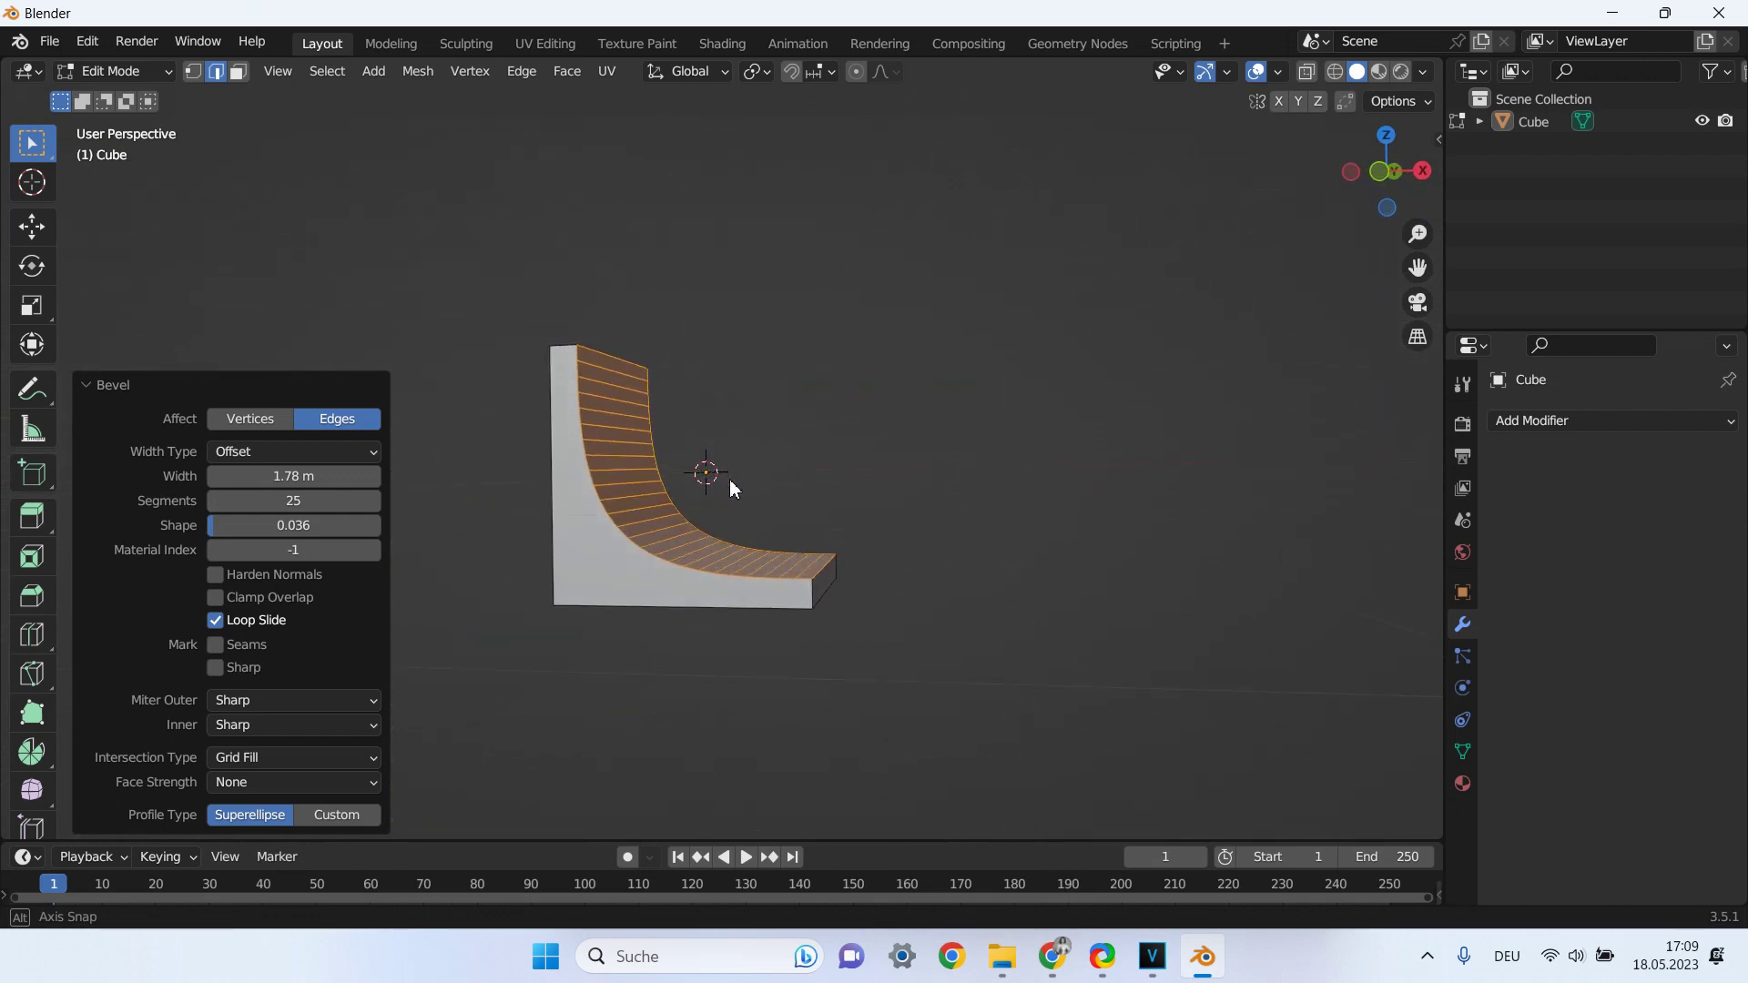
{"action": "left_click", "coordinate": [308, 526]}
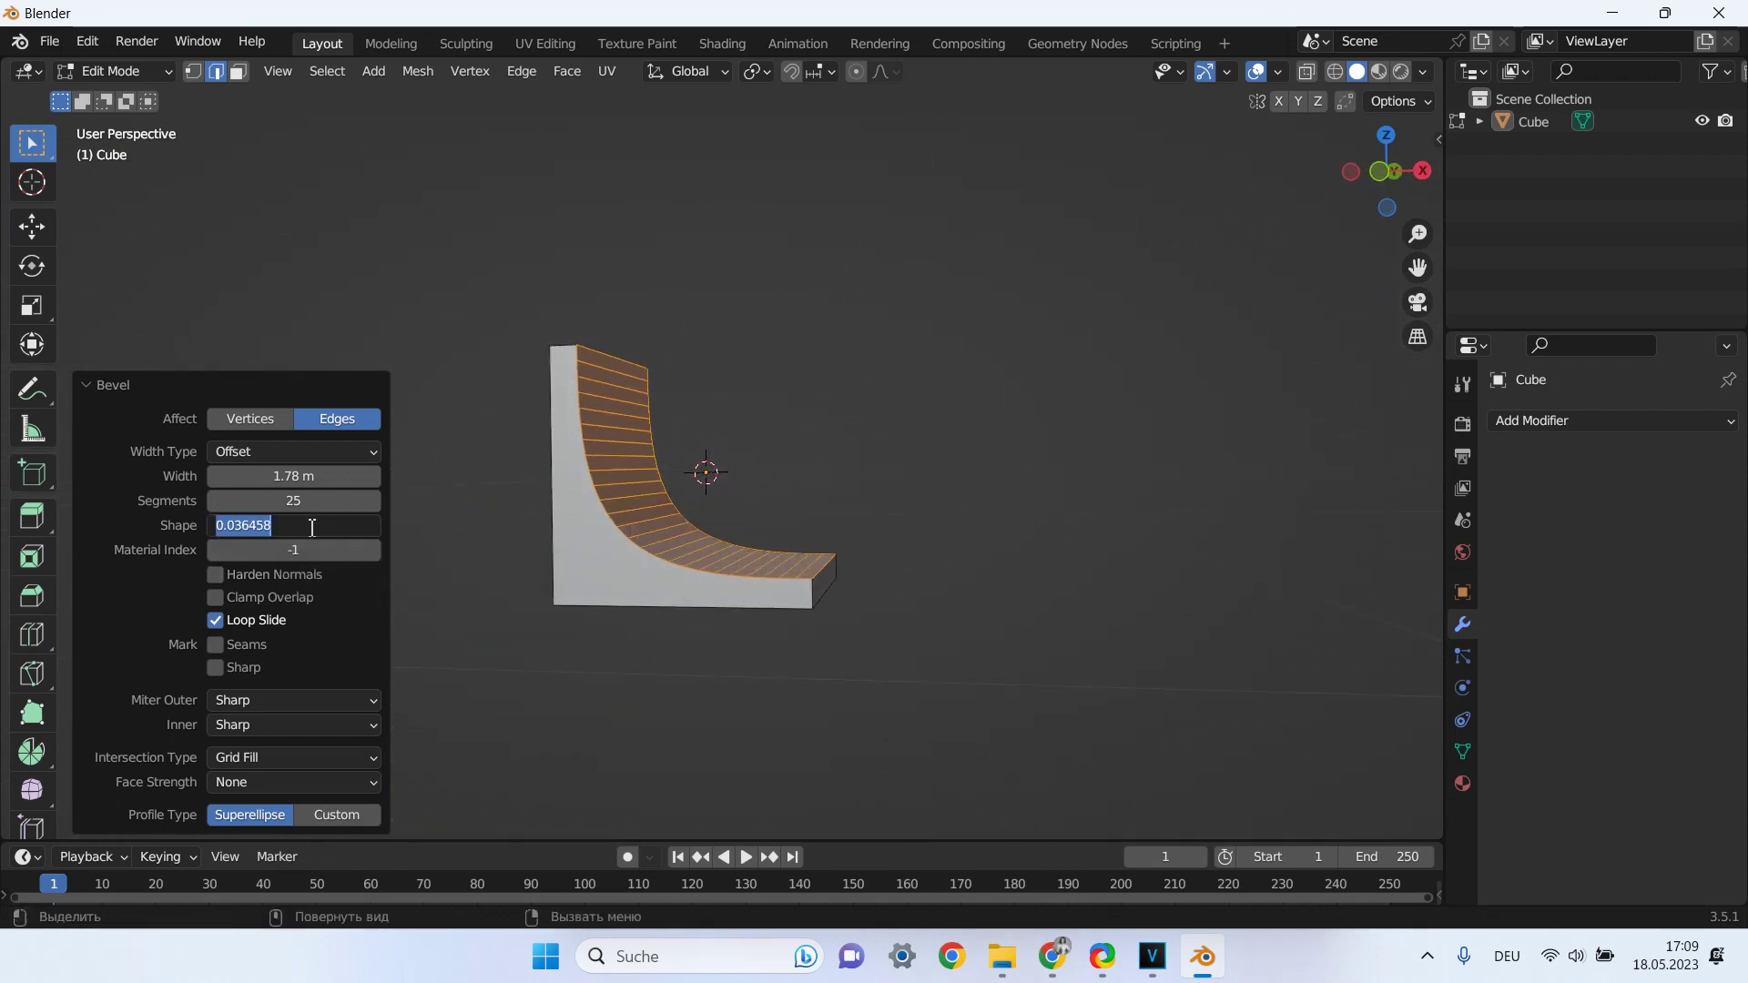
{"action": "left_click", "coordinate": [218, 534]}
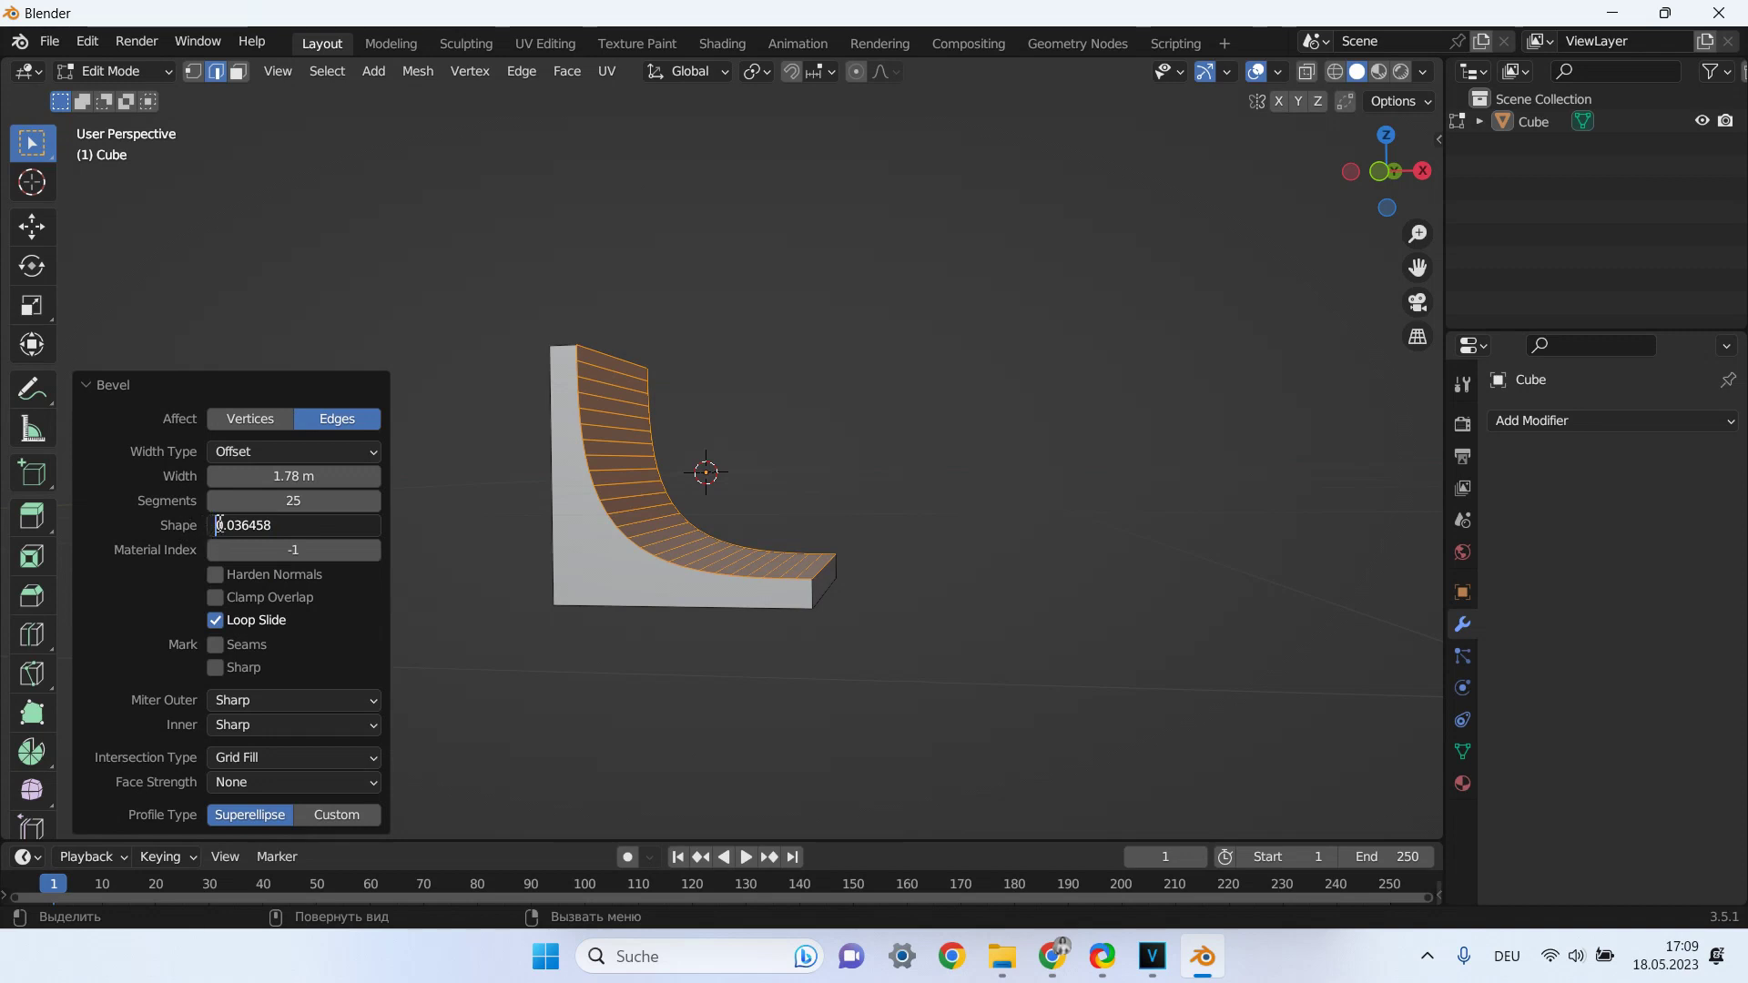
{"action": "left_click_drag", "start_coordinate": [293, 525], "coordinate": [164, 538]}
{"action": "type", "text": "0"}
{"action": "key", "text": "Return"}
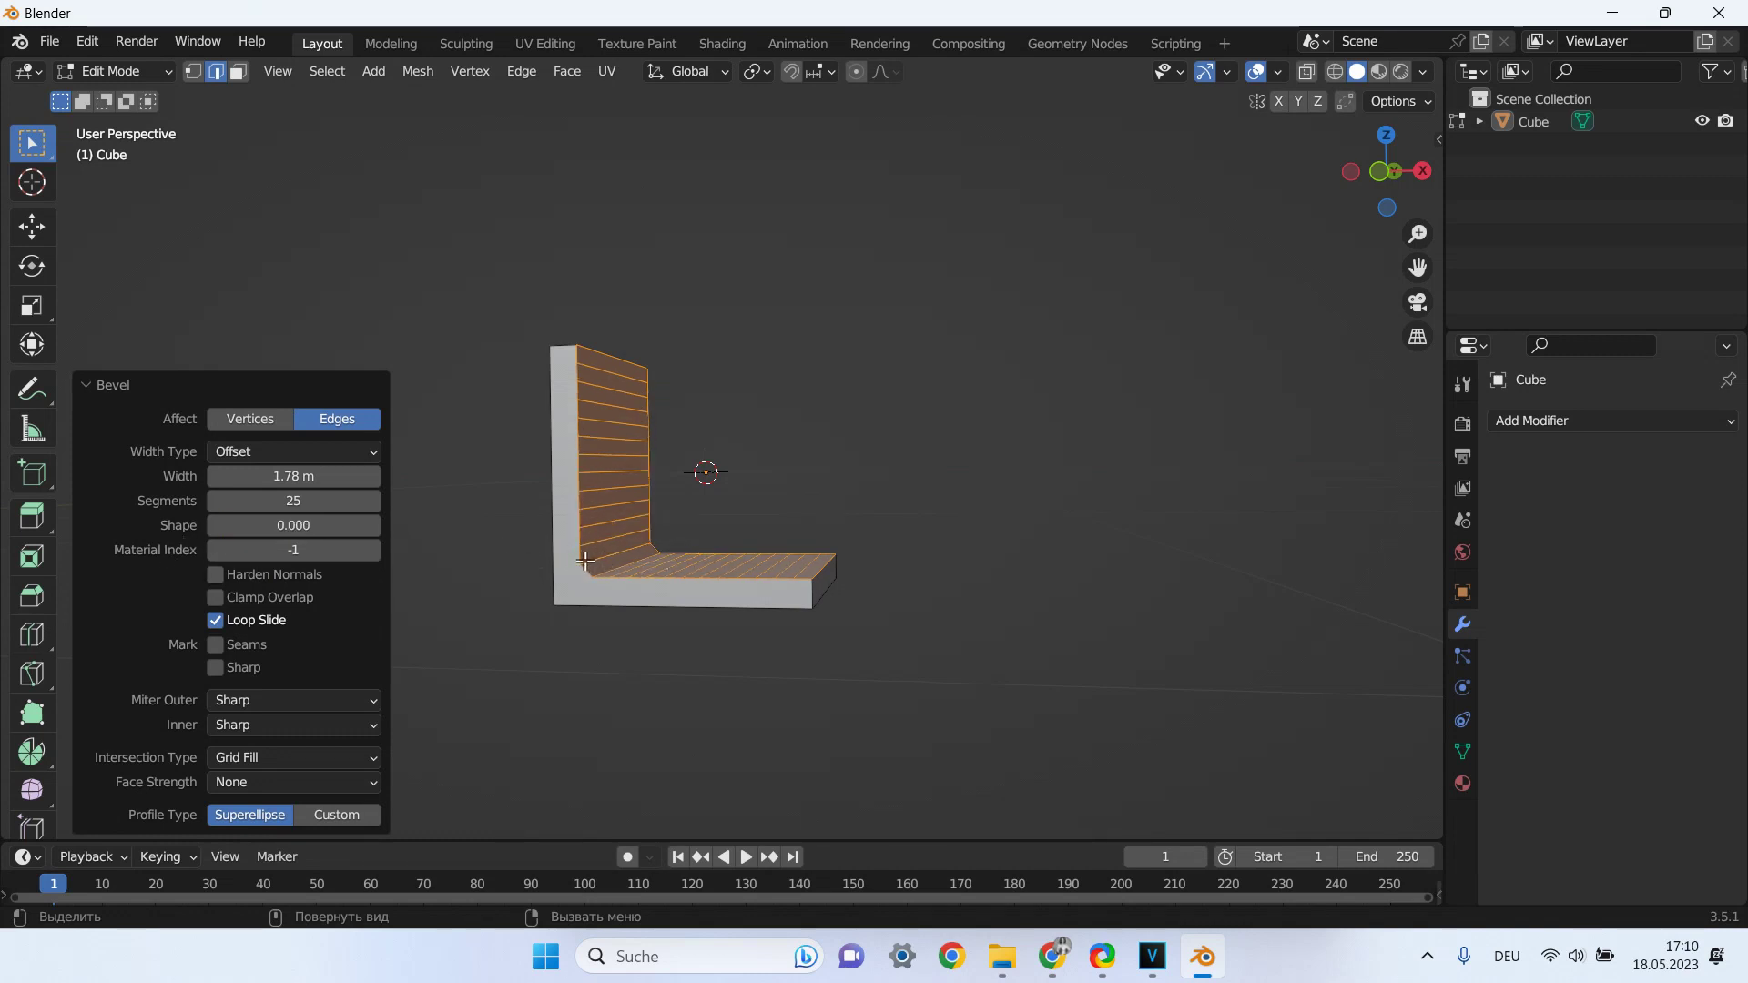
Widen the bevel to 1.94 m.
{"action": "scroll", "coordinate": [584, 560], "scroll_direction": "up", "scroll_amount": 1}
{"action": "scroll", "coordinate": [587, 558], "scroll_direction": "up", "scroll_amount": 4}
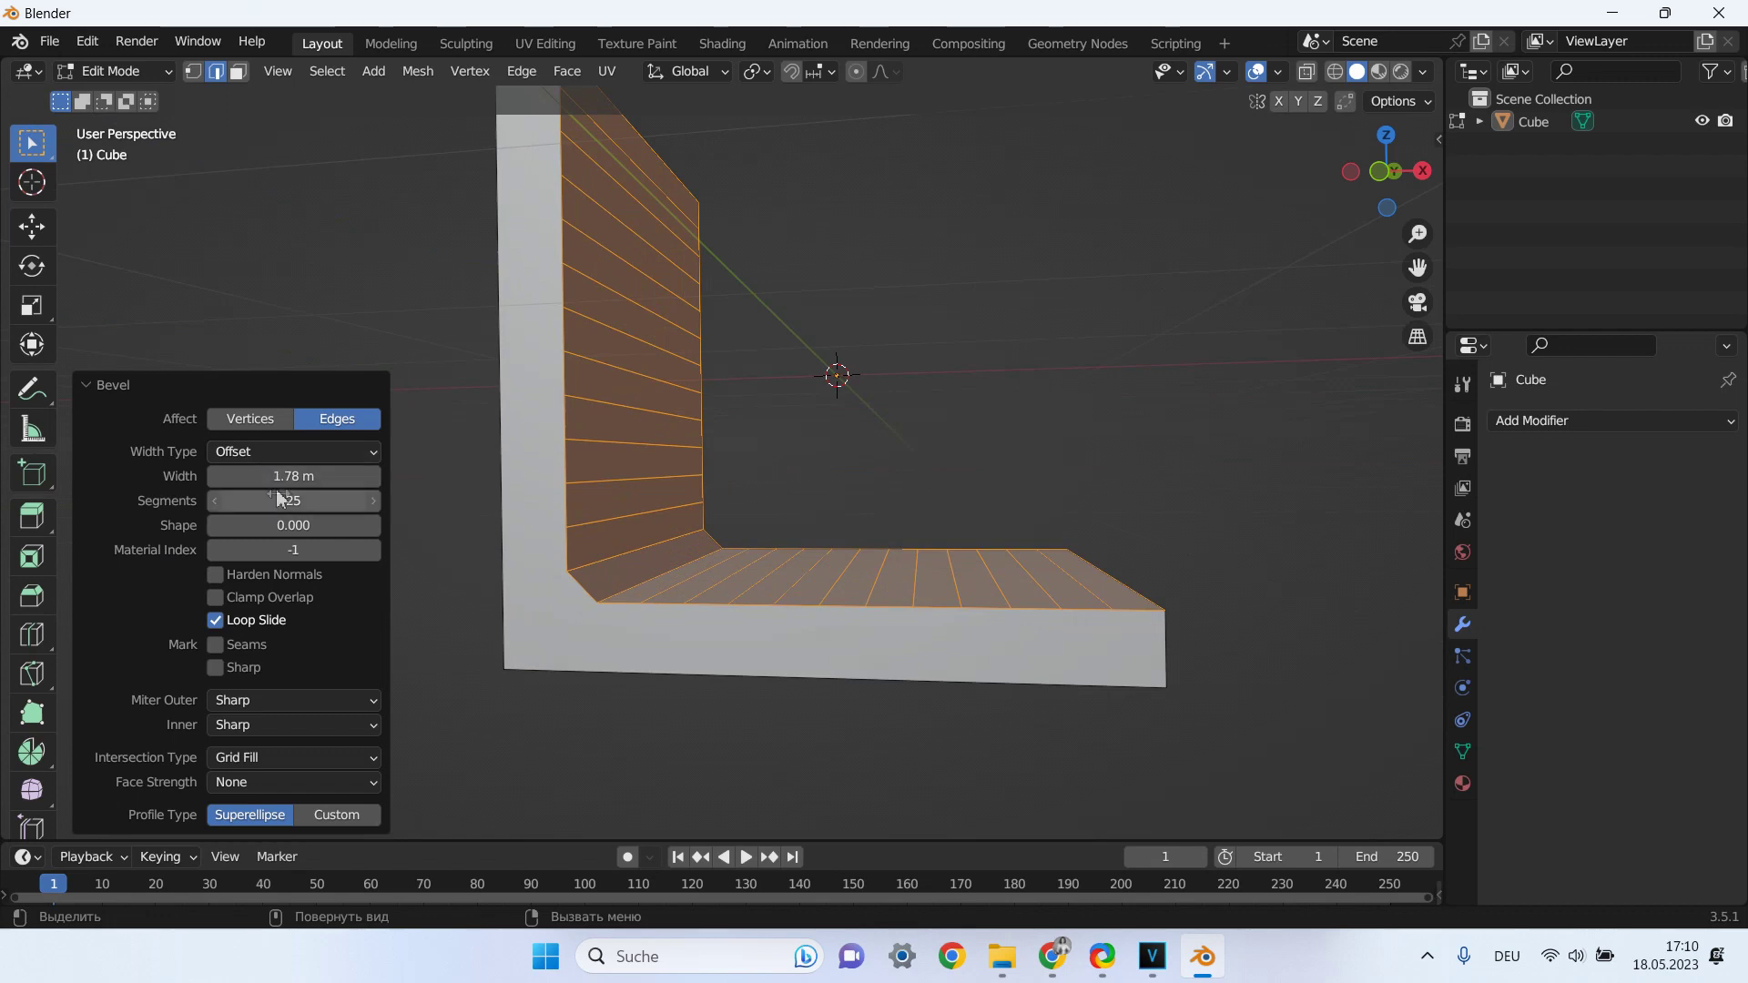
{"action": "left_click_drag", "start_coordinate": [264, 476], "coordinate": [290, 476]}
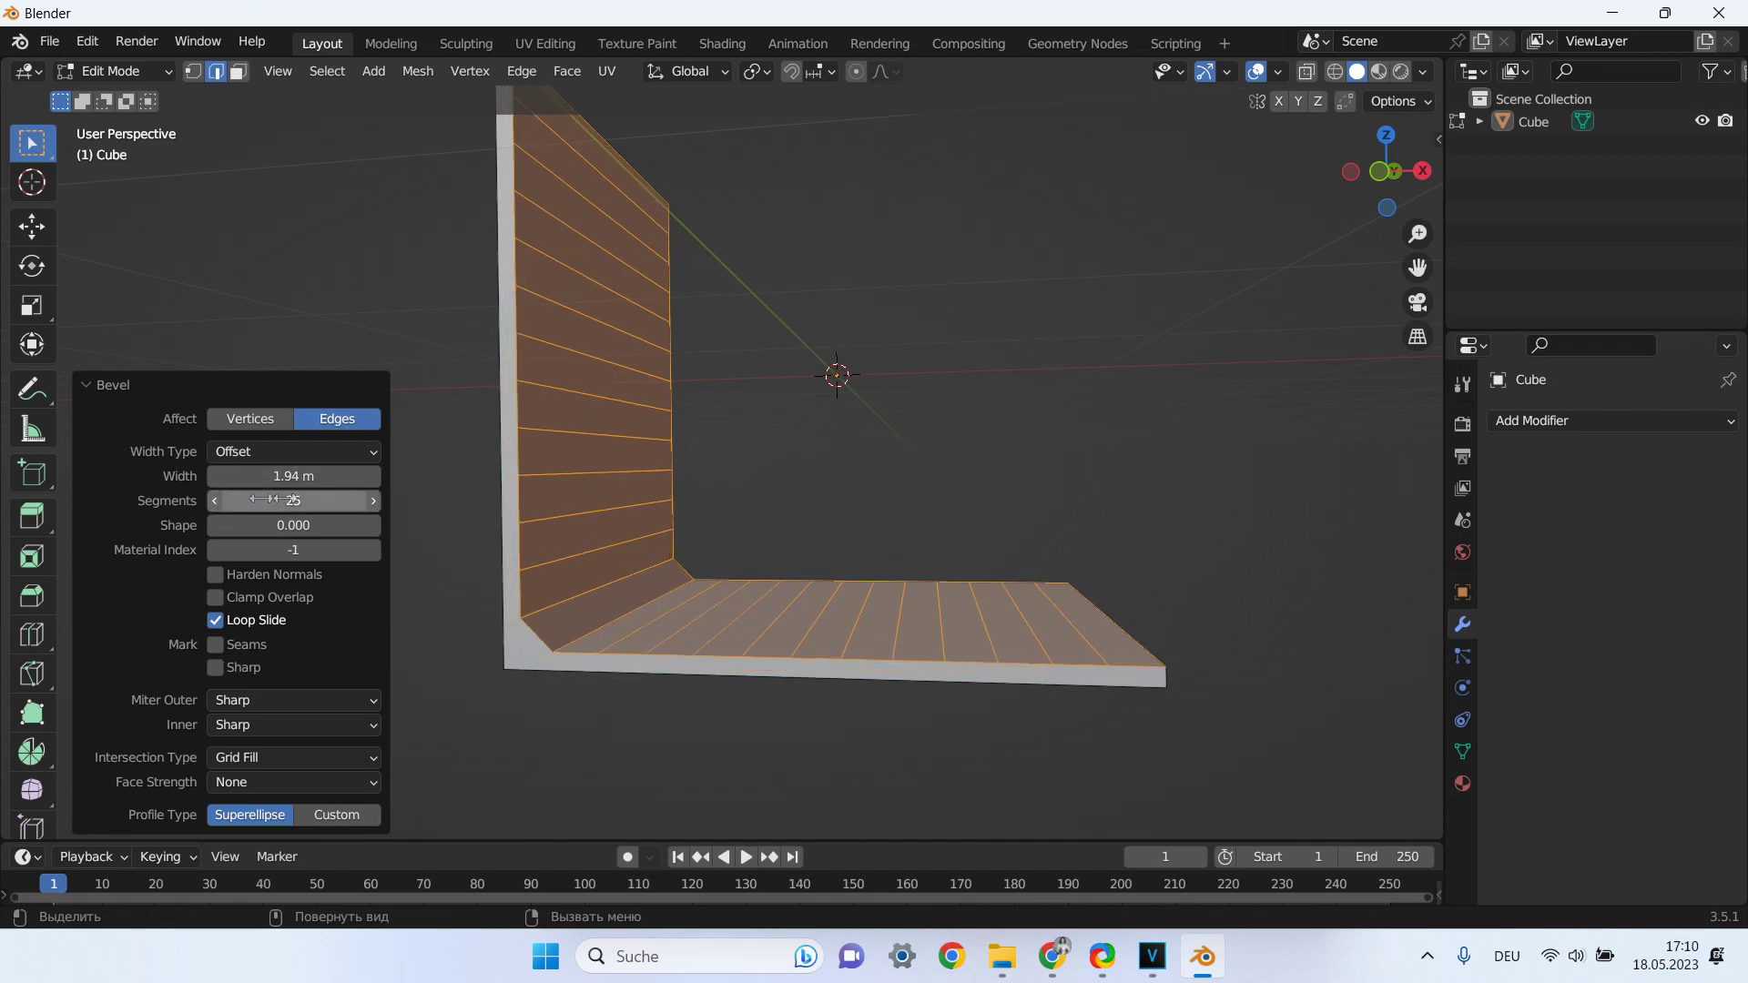
Reduce the bevel segment count step by step down to 3.
{"action": "left_click", "coordinate": [214, 502]}
{"action": "left_click", "coordinate": [213, 500]}
{"action": "left_click", "coordinate": [213, 500]}
{"action": "left_click", "coordinate": [213, 500]}
{"action": "left_click", "coordinate": [213, 500]}
{"action": "left_click", "coordinate": [213, 500]}
{"action": "left_click", "coordinate": [213, 500]}
{"action": "left_click", "coordinate": [213, 500]}
{"action": "left_click", "coordinate": [213, 500]}
{"action": "left_click", "coordinate": [213, 500]}
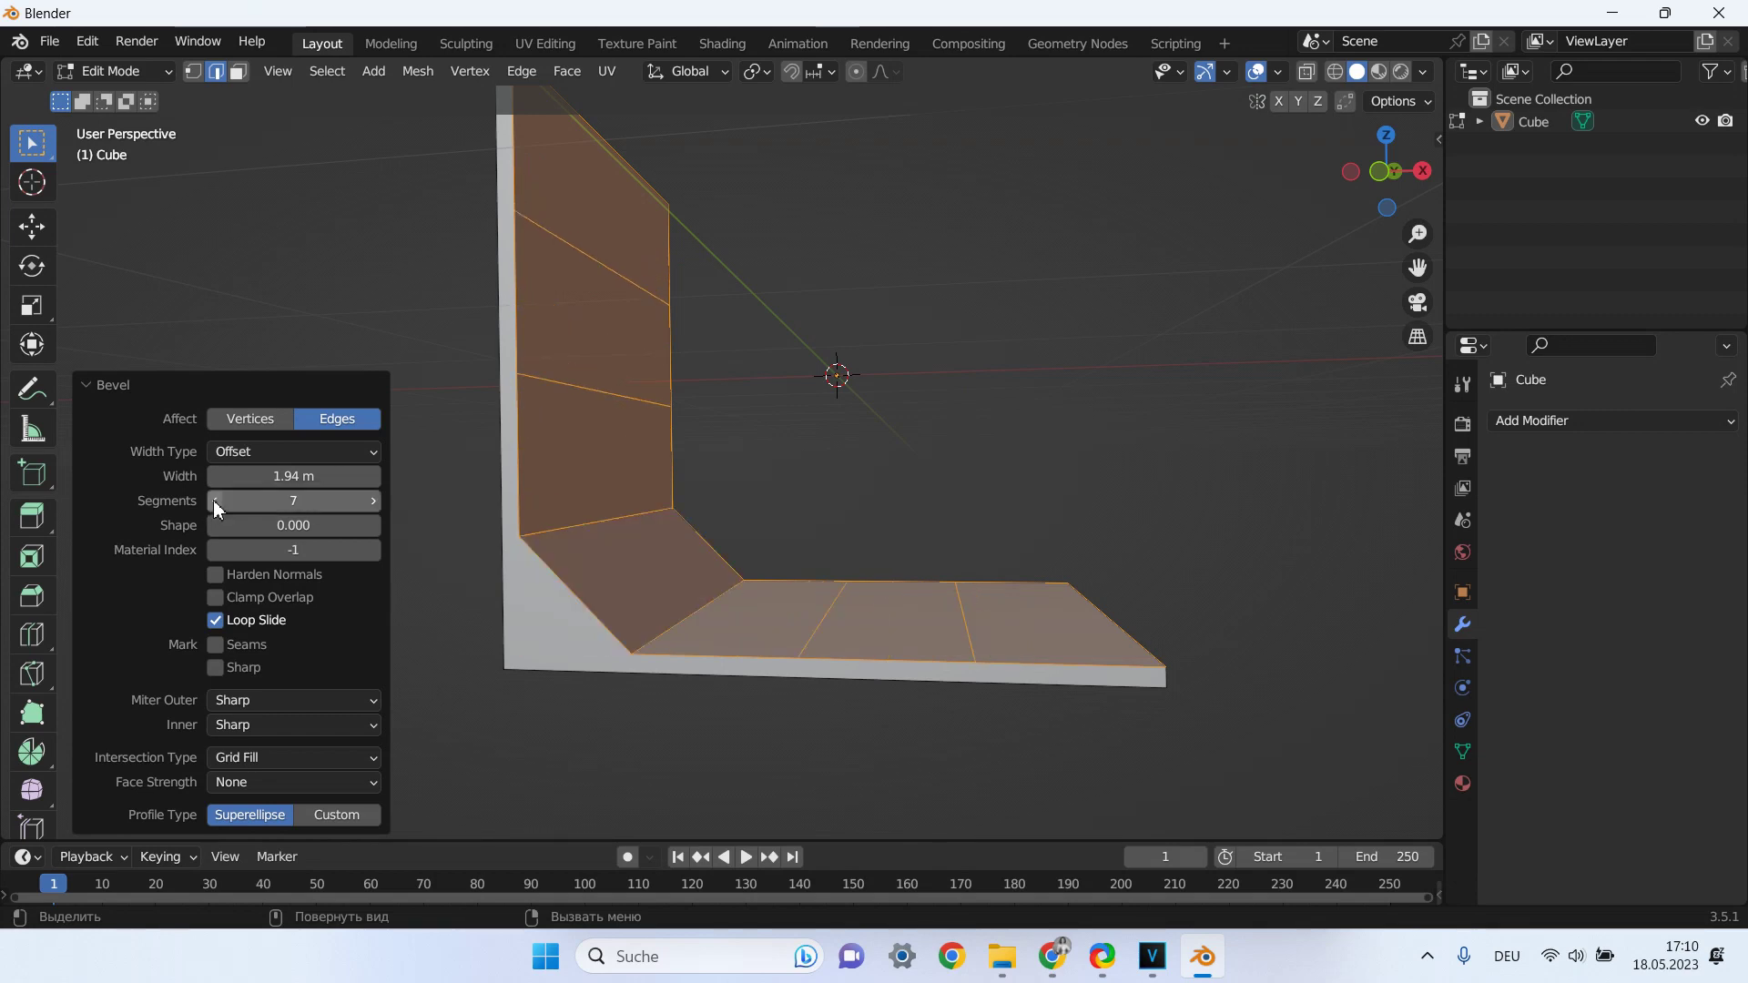
{"action": "left_click", "coordinate": [213, 500]}
{"action": "left_click", "coordinate": [213, 500]}
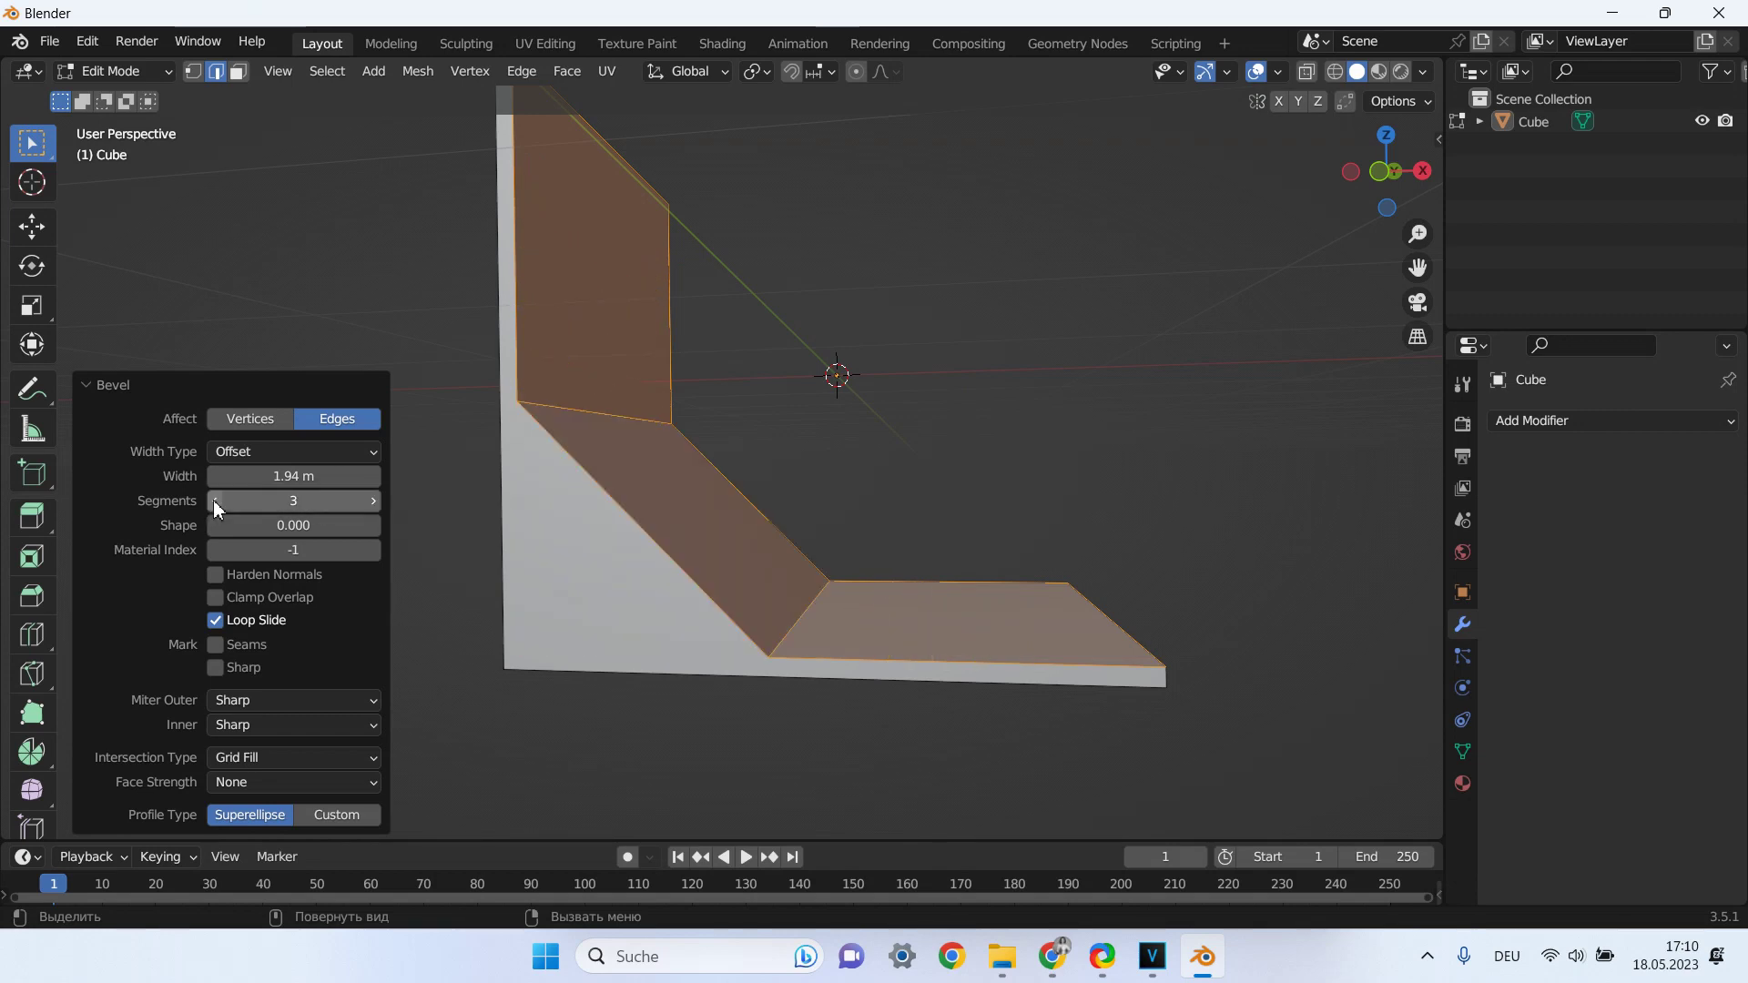
Set the bevel profile shape to 1.000 for an outward chamfer.
{"action": "mouse_move", "coordinate": [556, 493]}
{"action": "middle_mouse_down"}
{"action": "mouse_move", "coordinate": [621, 491]}
{"action": "mouse_move", "coordinate": [542, 500]}
{"action": "middle_mouse_up"}
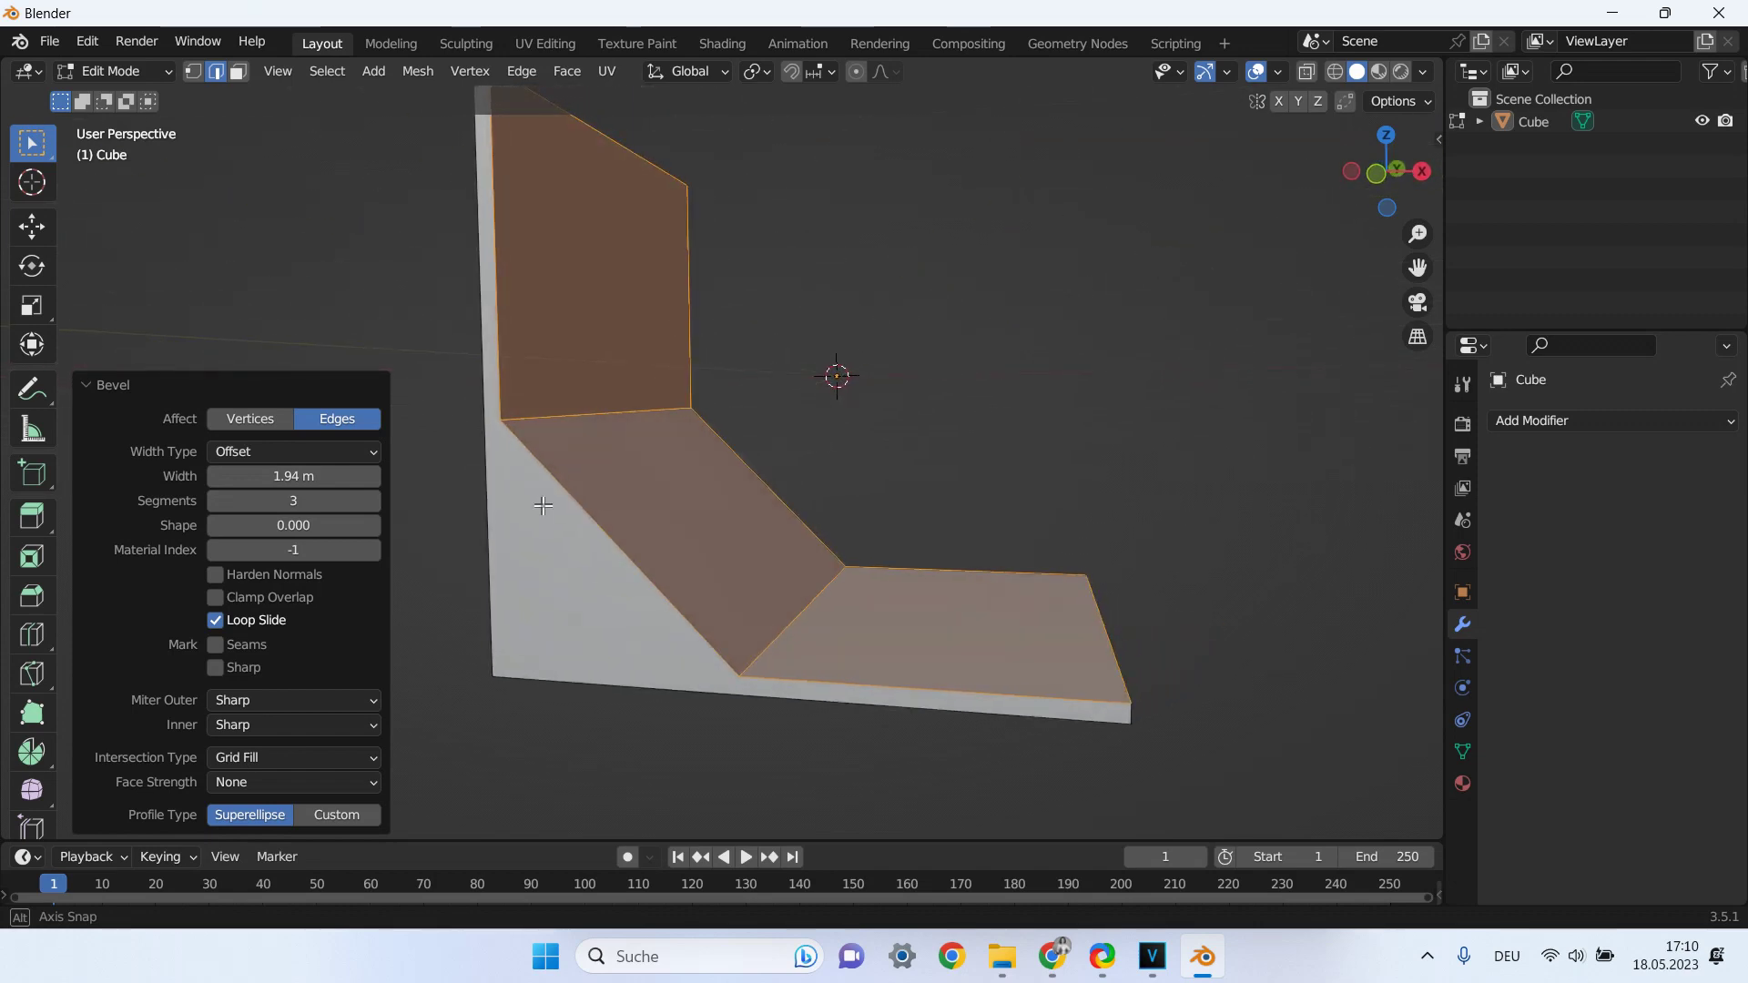
{"action": "mouse_move", "coordinate": [293, 532]}
{"action": "left_mouse_down"}
{"action": "mouse_move", "coordinate": [437, 531]}
{"action": "mouse_move", "coordinate": [400, 514]}
{"action": "left_mouse_up"}
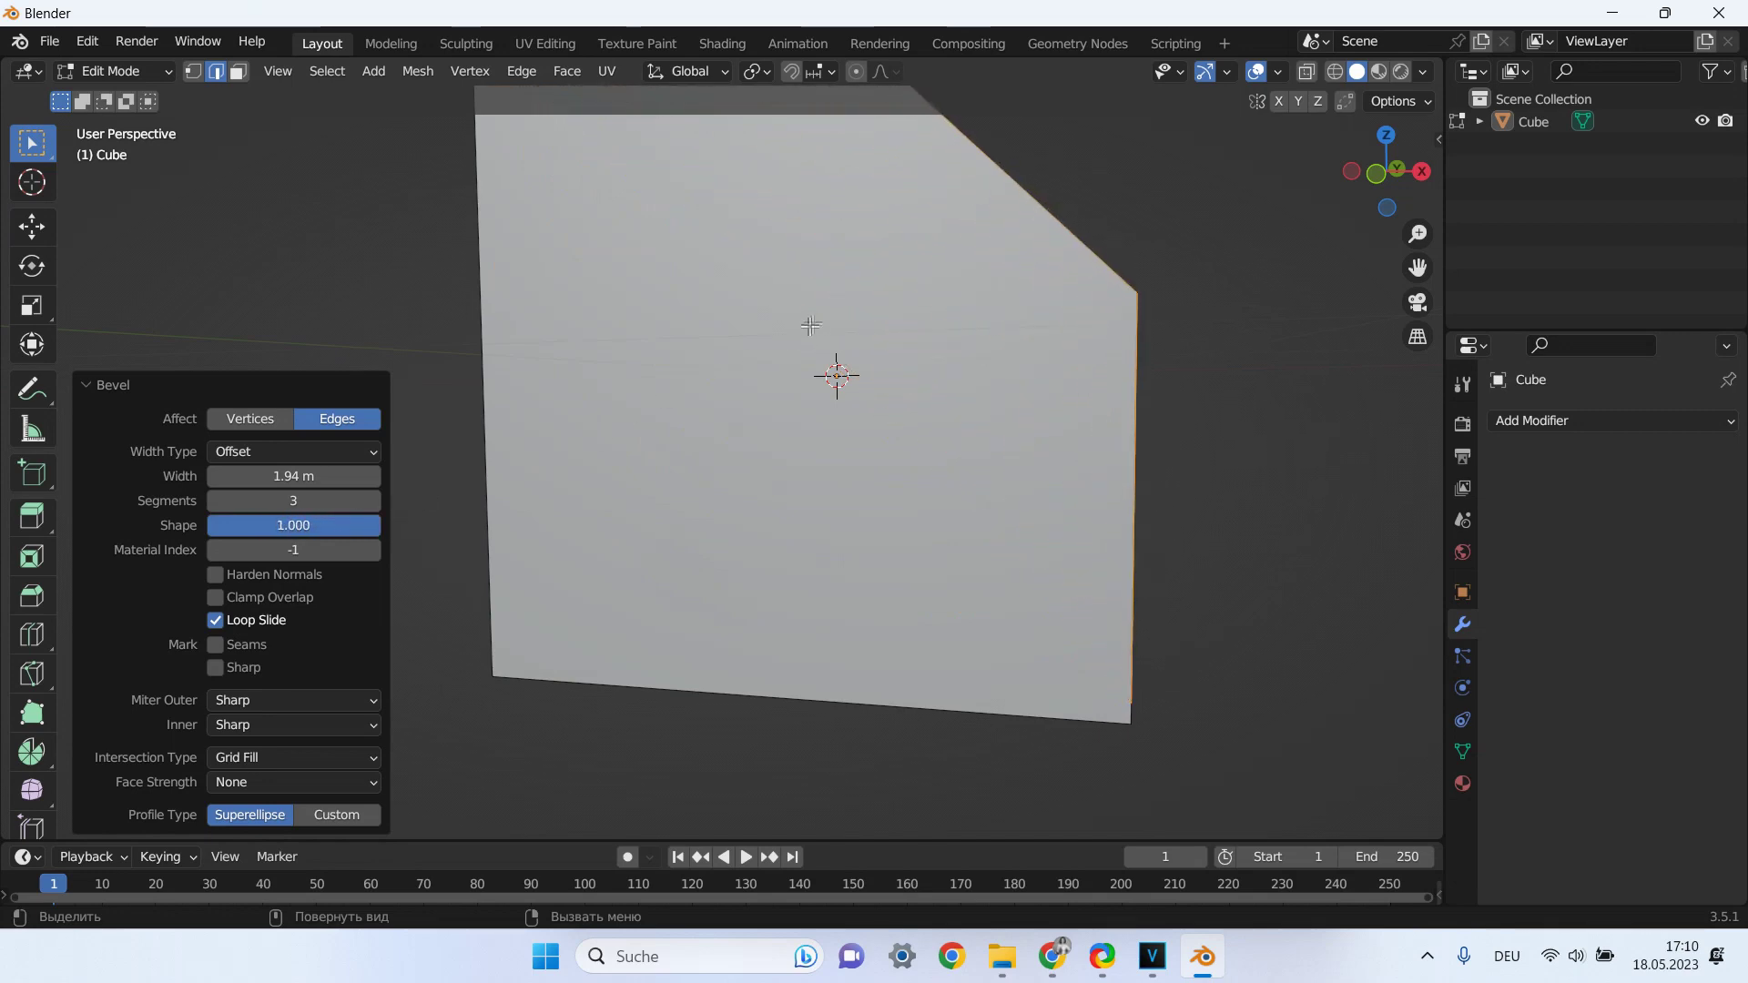
{"action": "scroll", "coordinate": [812, 324], "scroll_direction": "down", "scroll_amount": 2}
{"action": "left_click", "coordinate": [330, 527]}
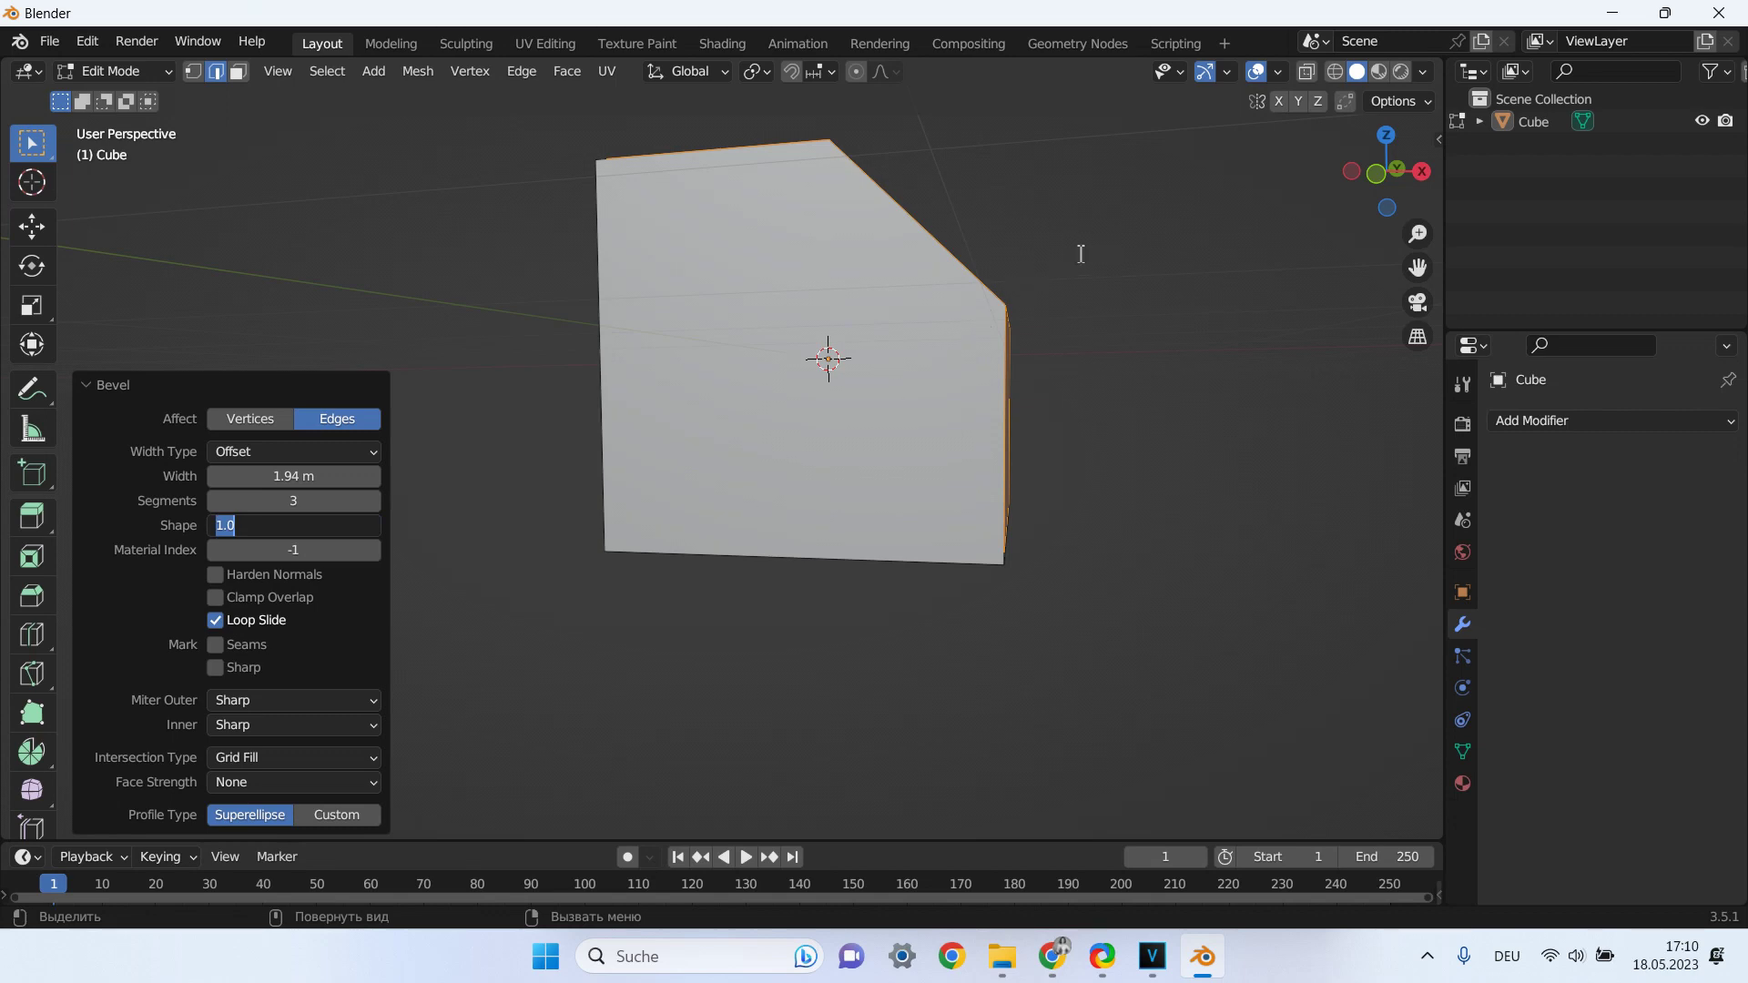
{"action": "key", "text": "Return"}
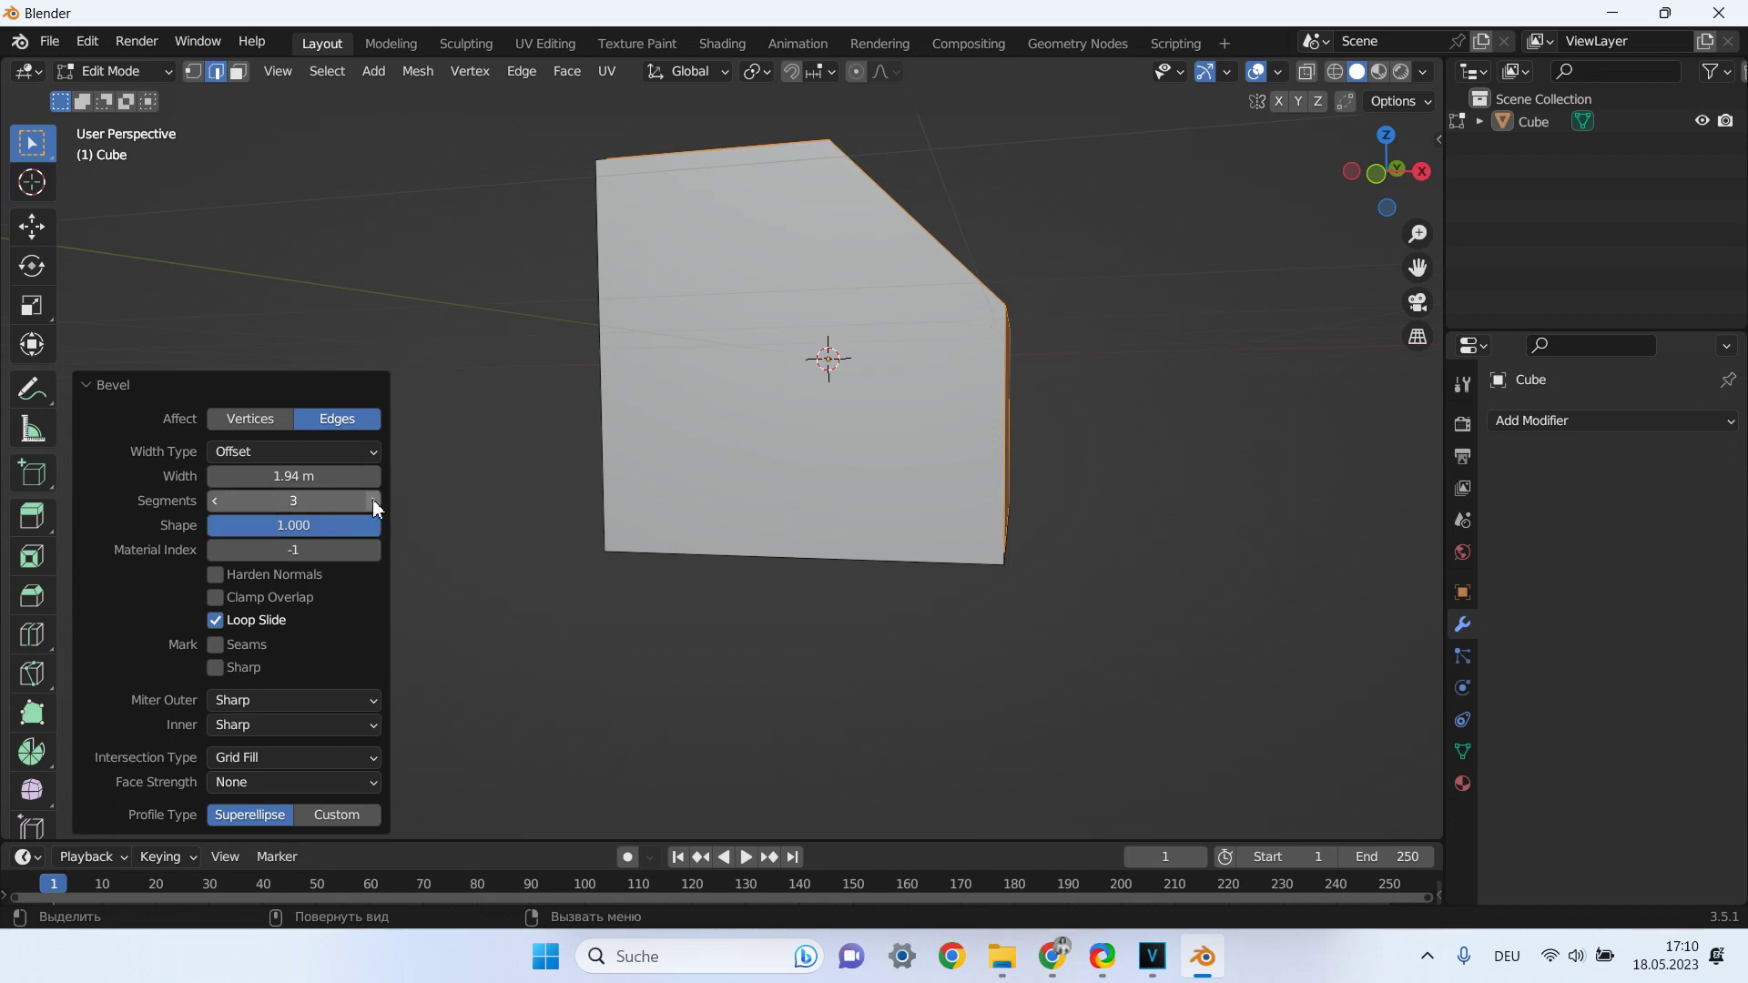
Increase the bevel segments from 9 up to 27, filling the chamfer with fine strips.
{"action": "middle_click_drag", "start_coordinate": [826, 265], "coordinate": [869, 333]}
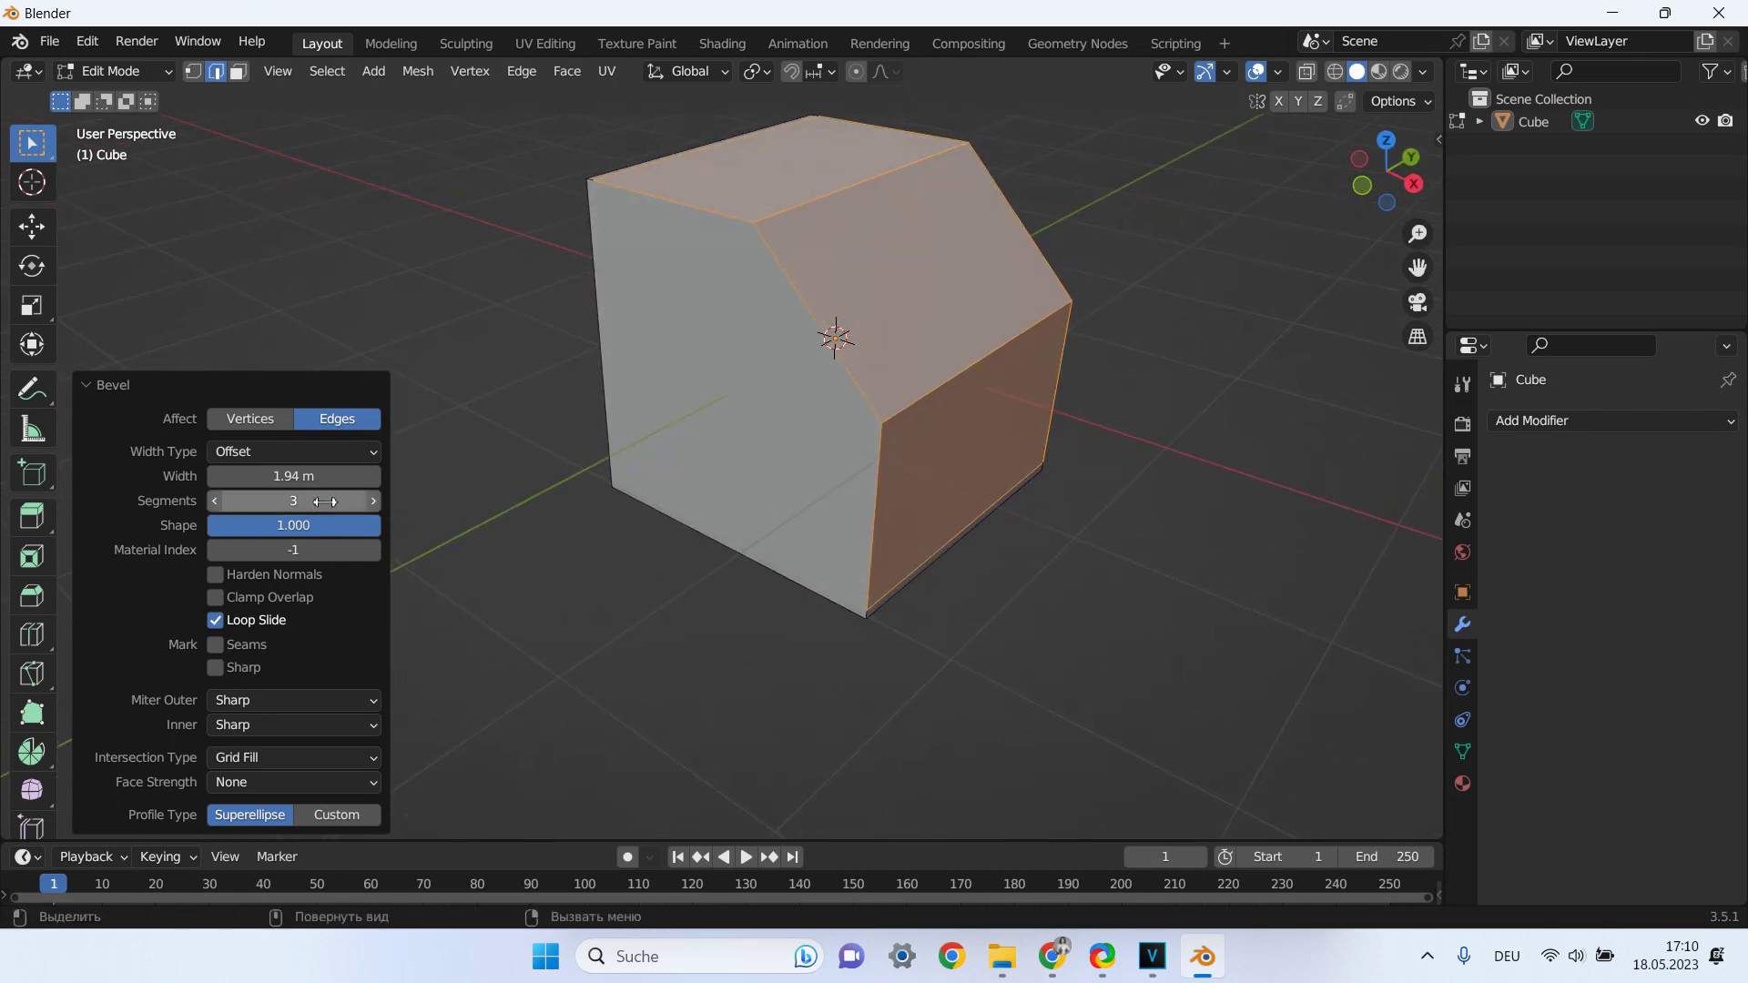
{"action": "left_click_drag", "start_coordinate": [369, 505], "coordinate": [428, 505]}
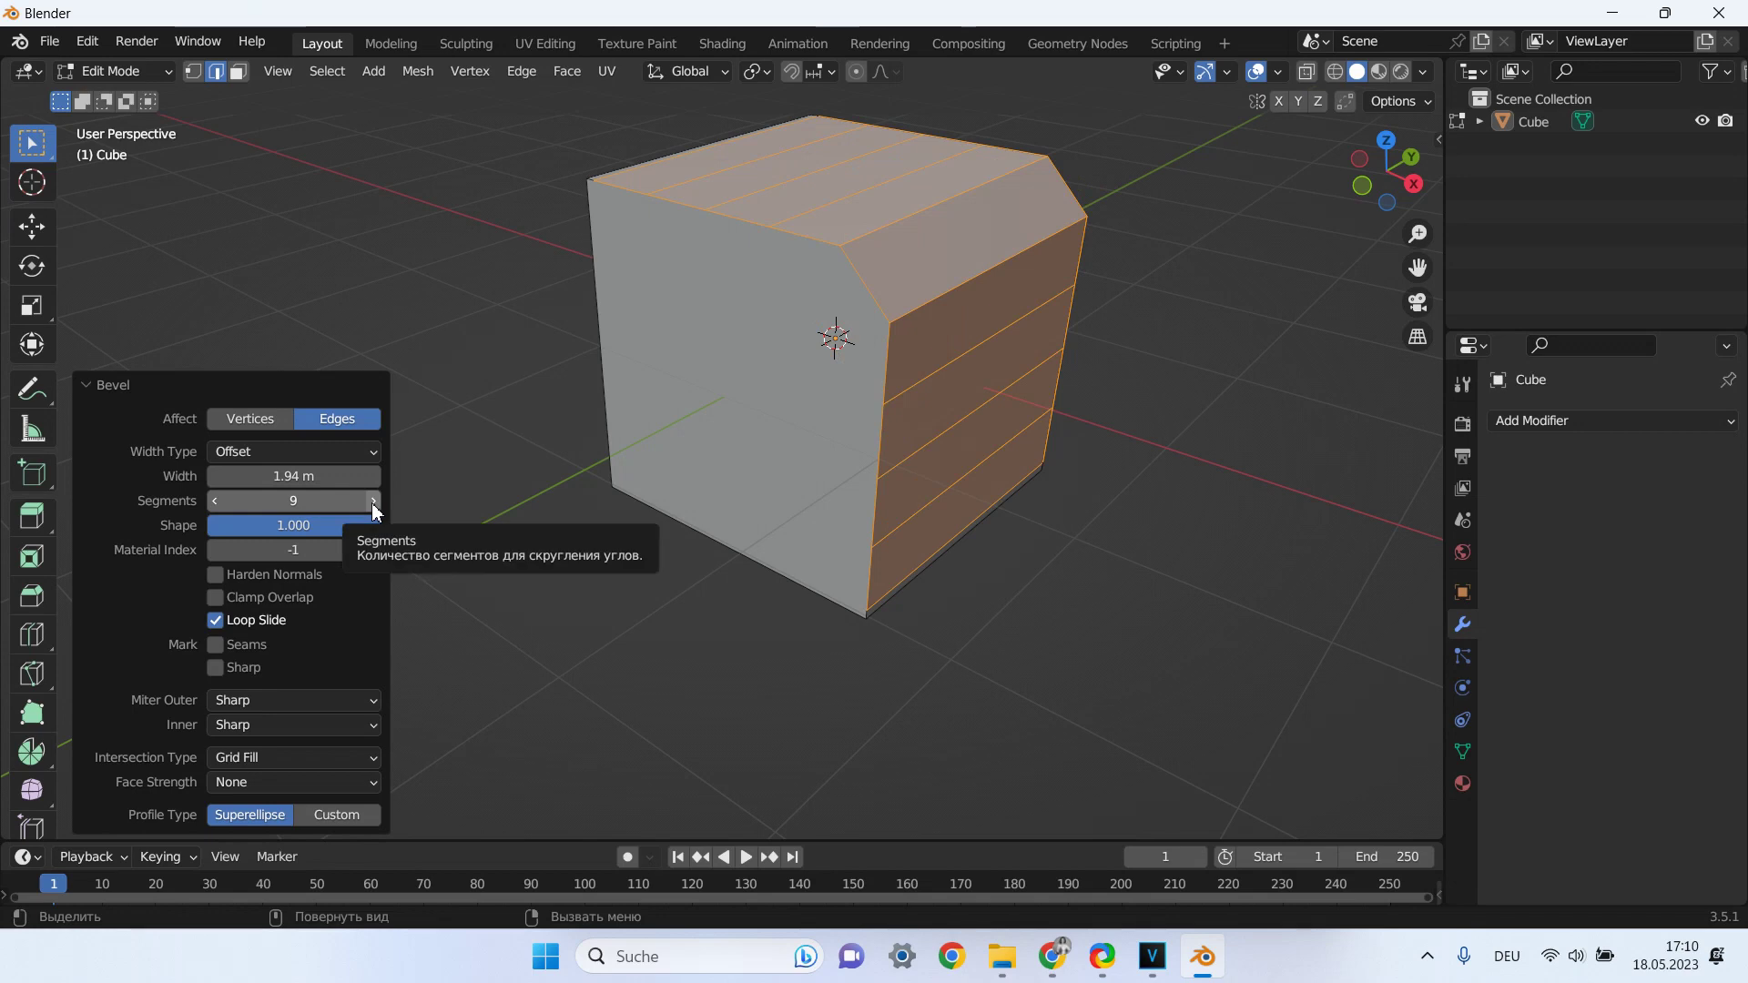
{"action": "left_click", "coordinate": [372, 501]}
{"action": "left_click", "coordinate": [372, 501]}
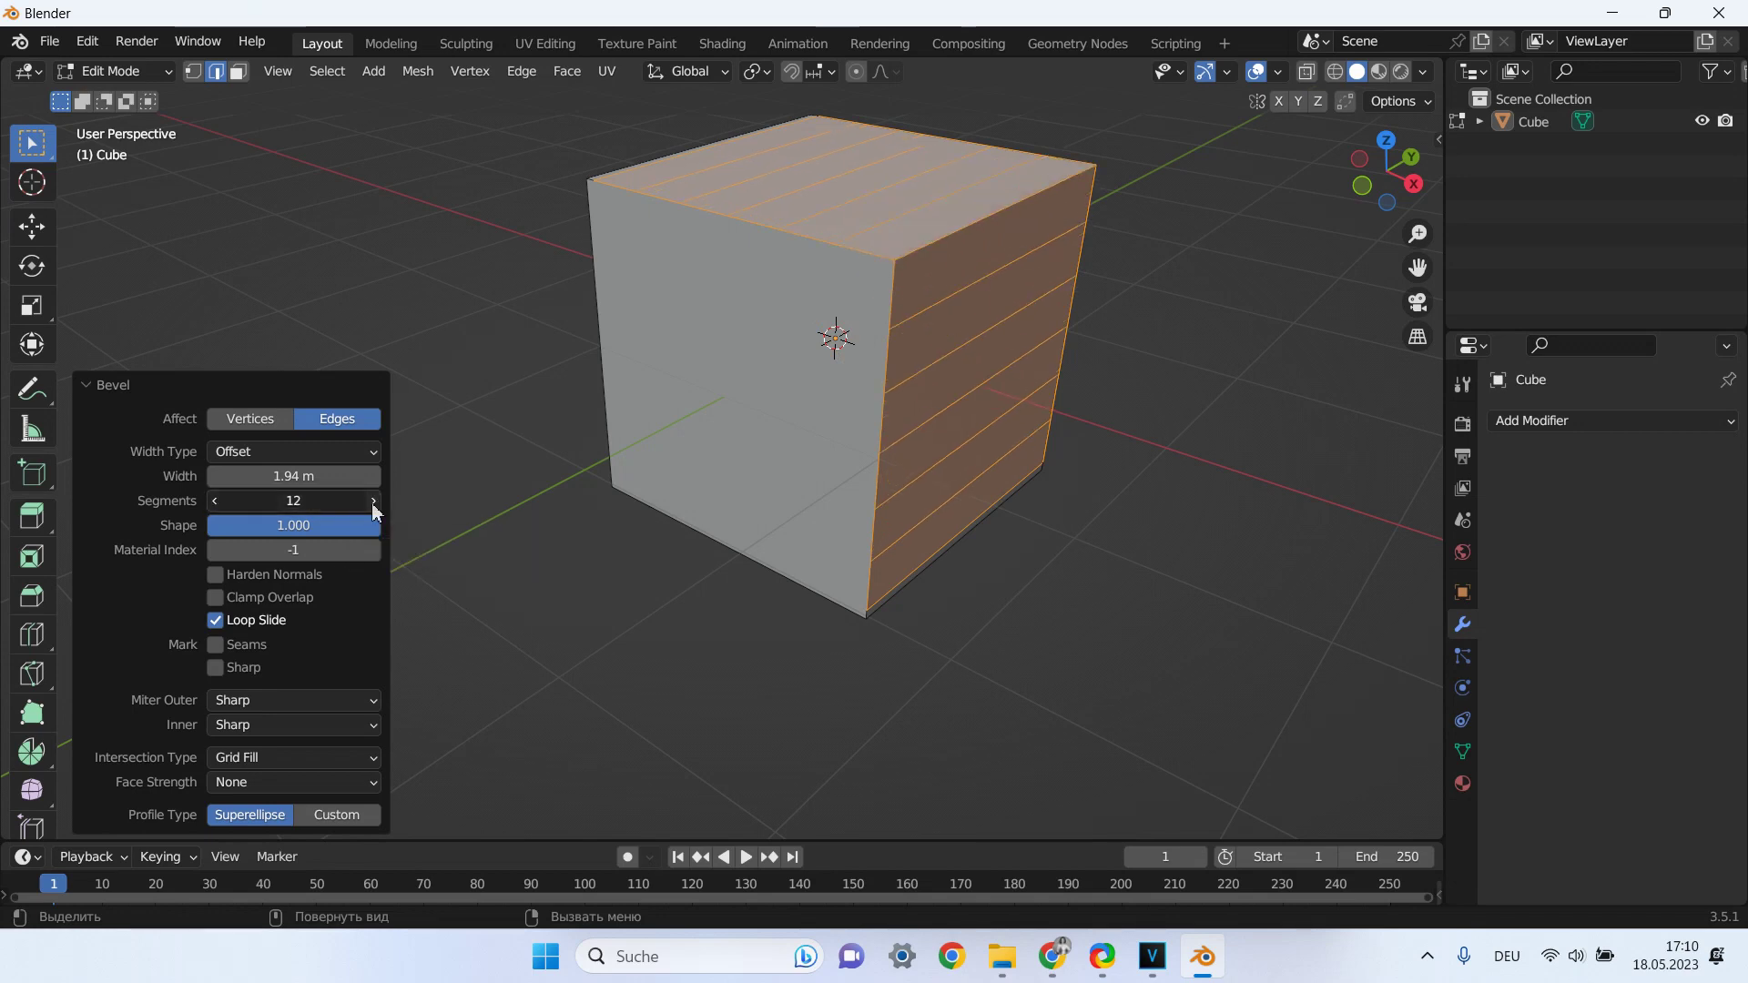
{"action": "left_click", "coordinate": [373, 502]}
{"action": "left_click", "coordinate": [372, 502]}
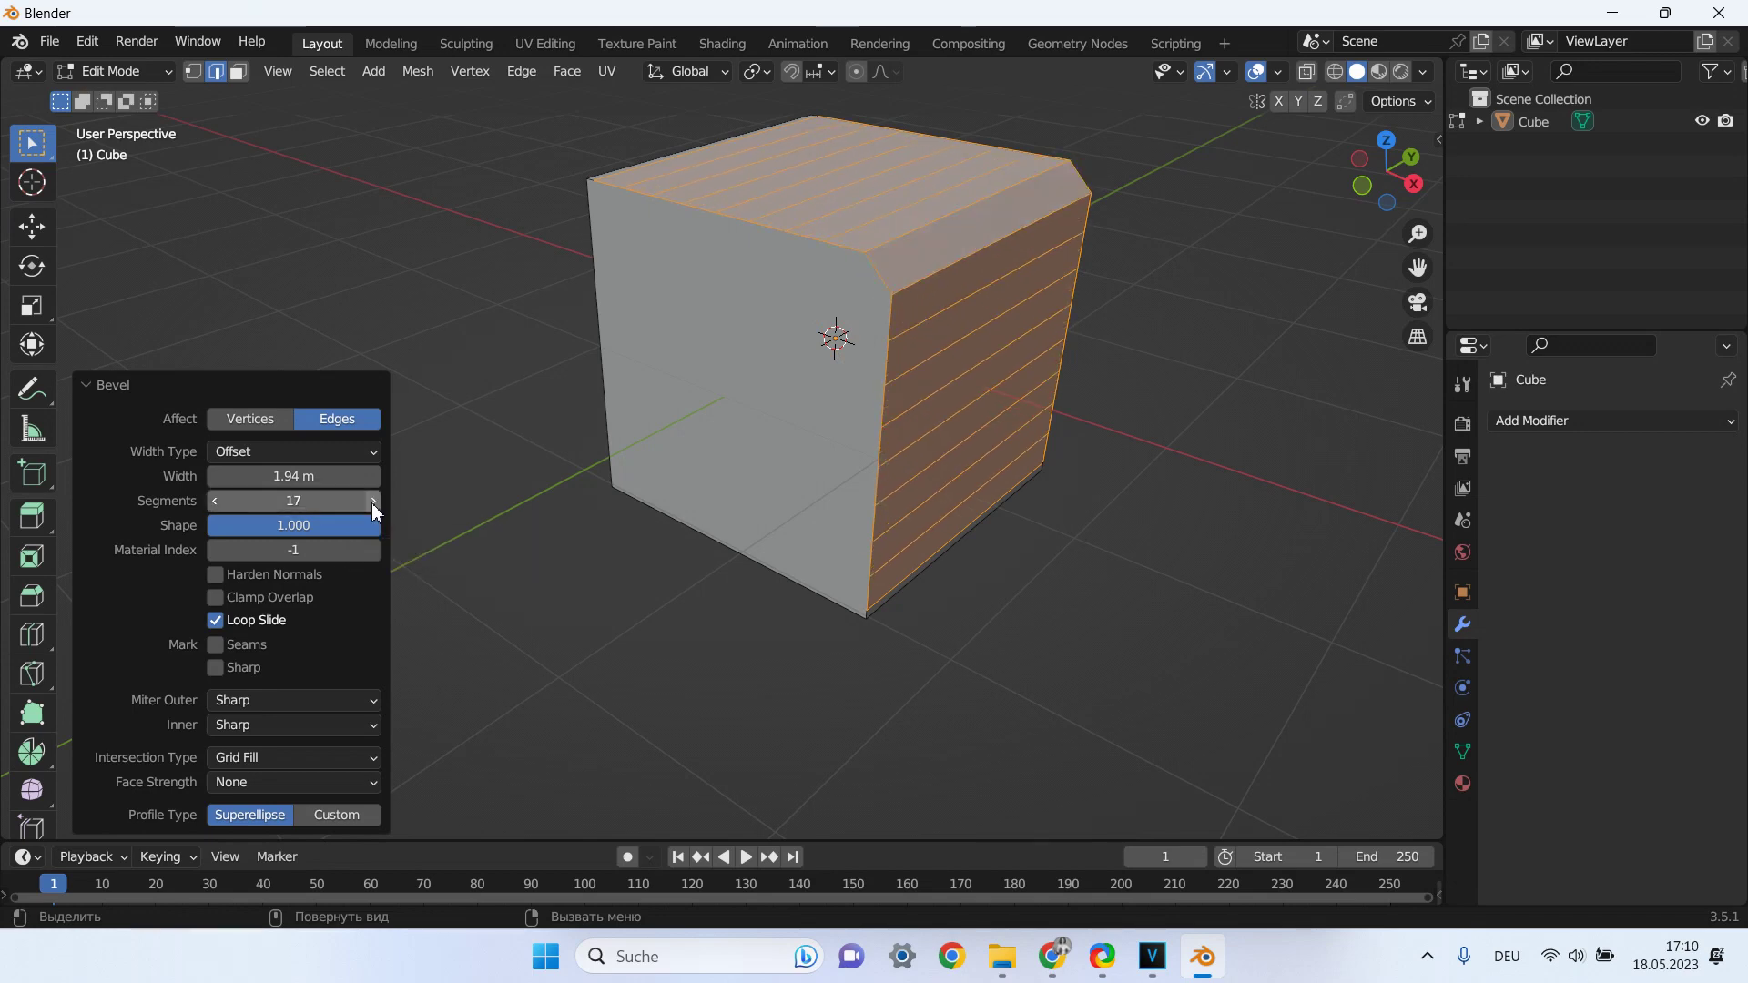
{"action": "left_click", "coordinate": [373, 502]}
{"action": "left_click", "coordinate": [372, 501]}
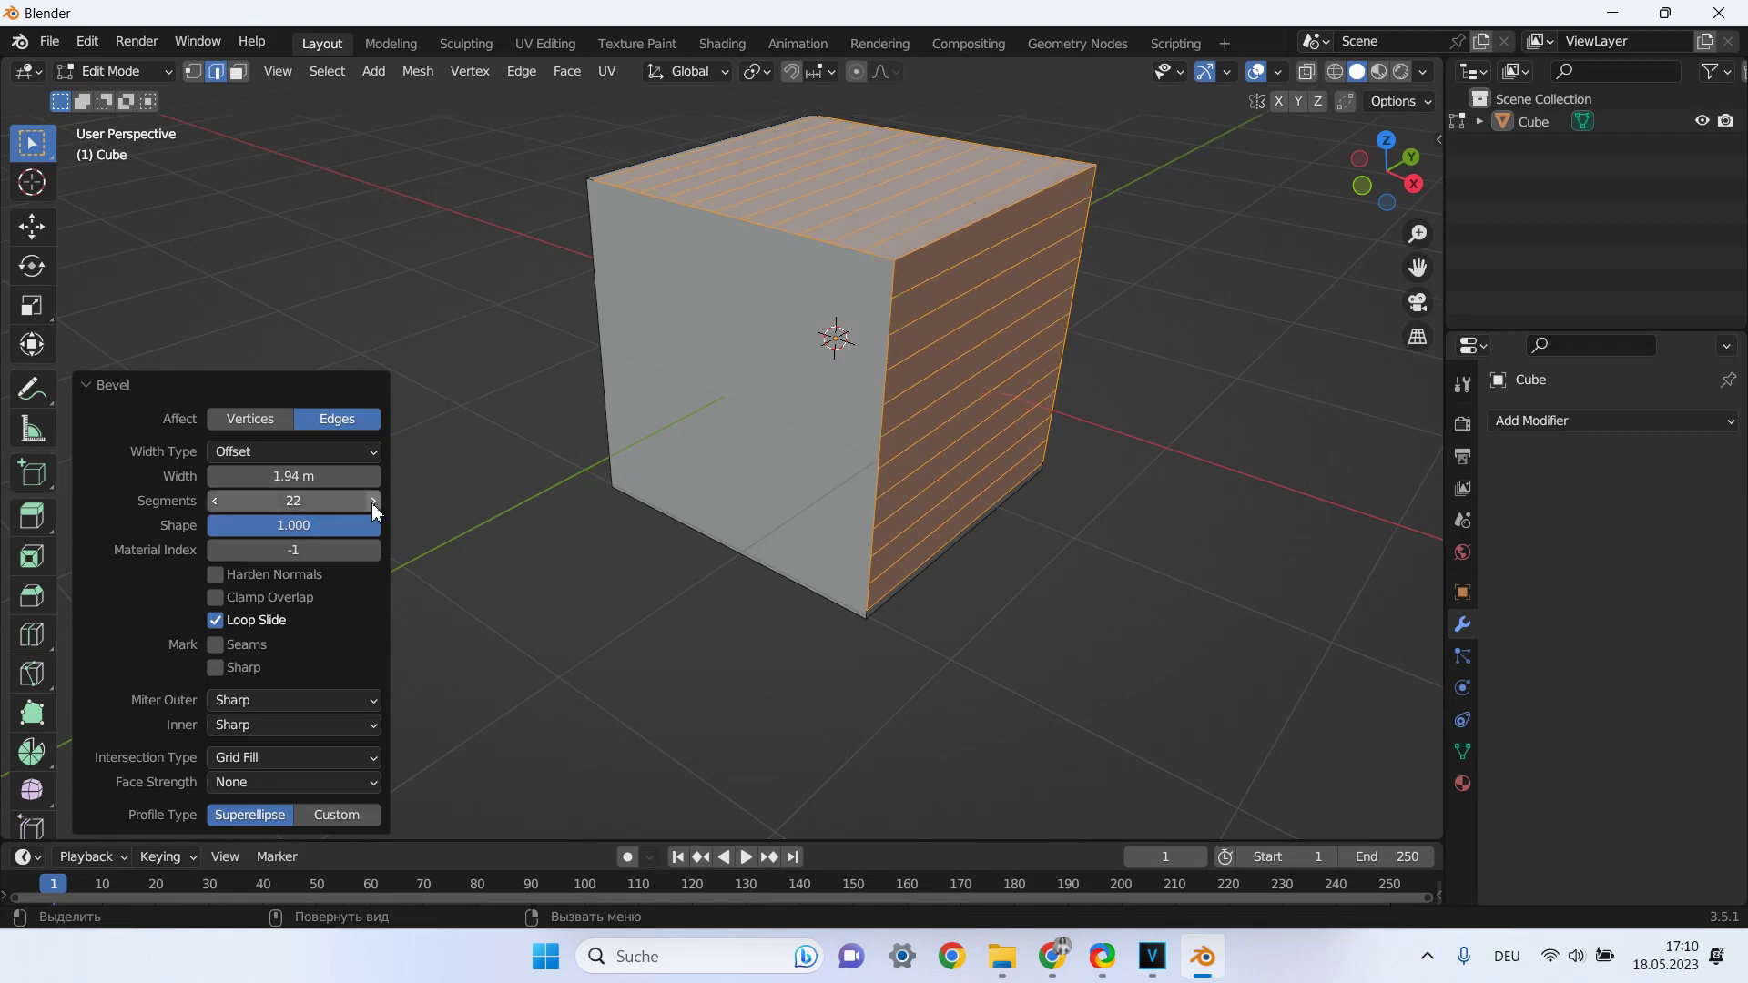
{"action": "left_click", "coordinate": [372, 502]}
{"action": "left_click", "coordinate": [372, 503]}
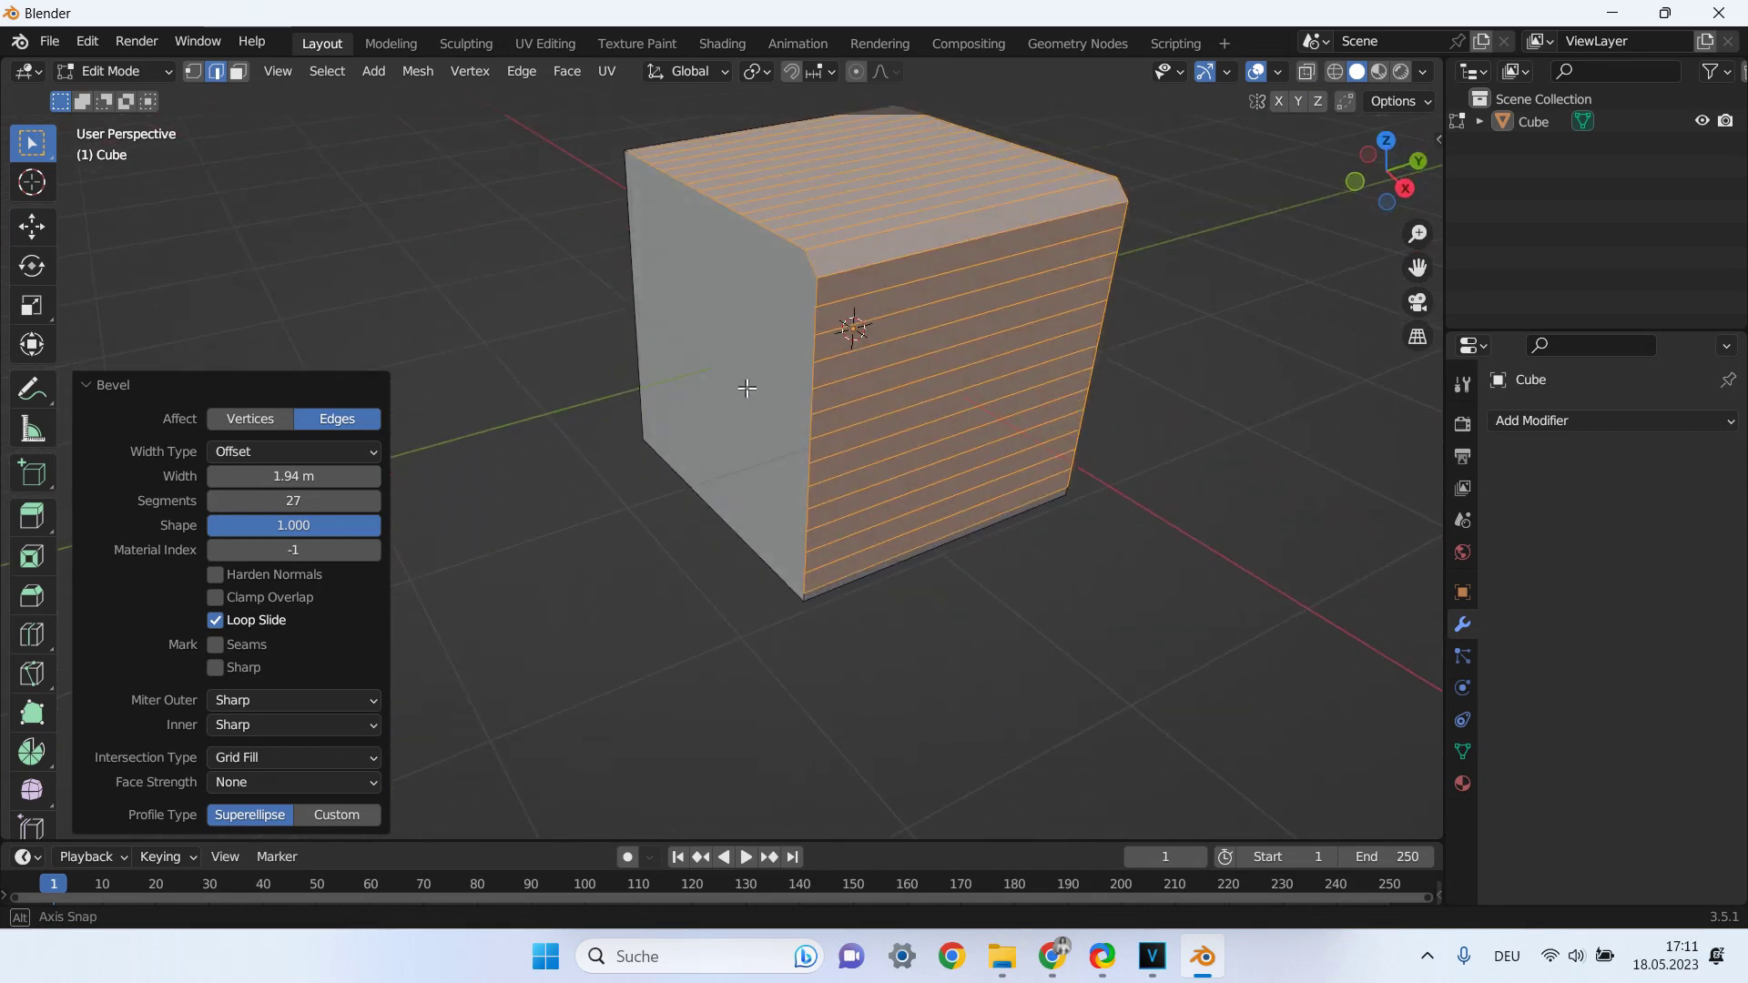
{"action": "scroll", "coordinate": [847, 247], "scroll_direction": "up", "scroll_amount": 3}
{"action": "scroll", "coordinate": [848, 247], "scroll_direction": "down", "scroll_amount": 3}
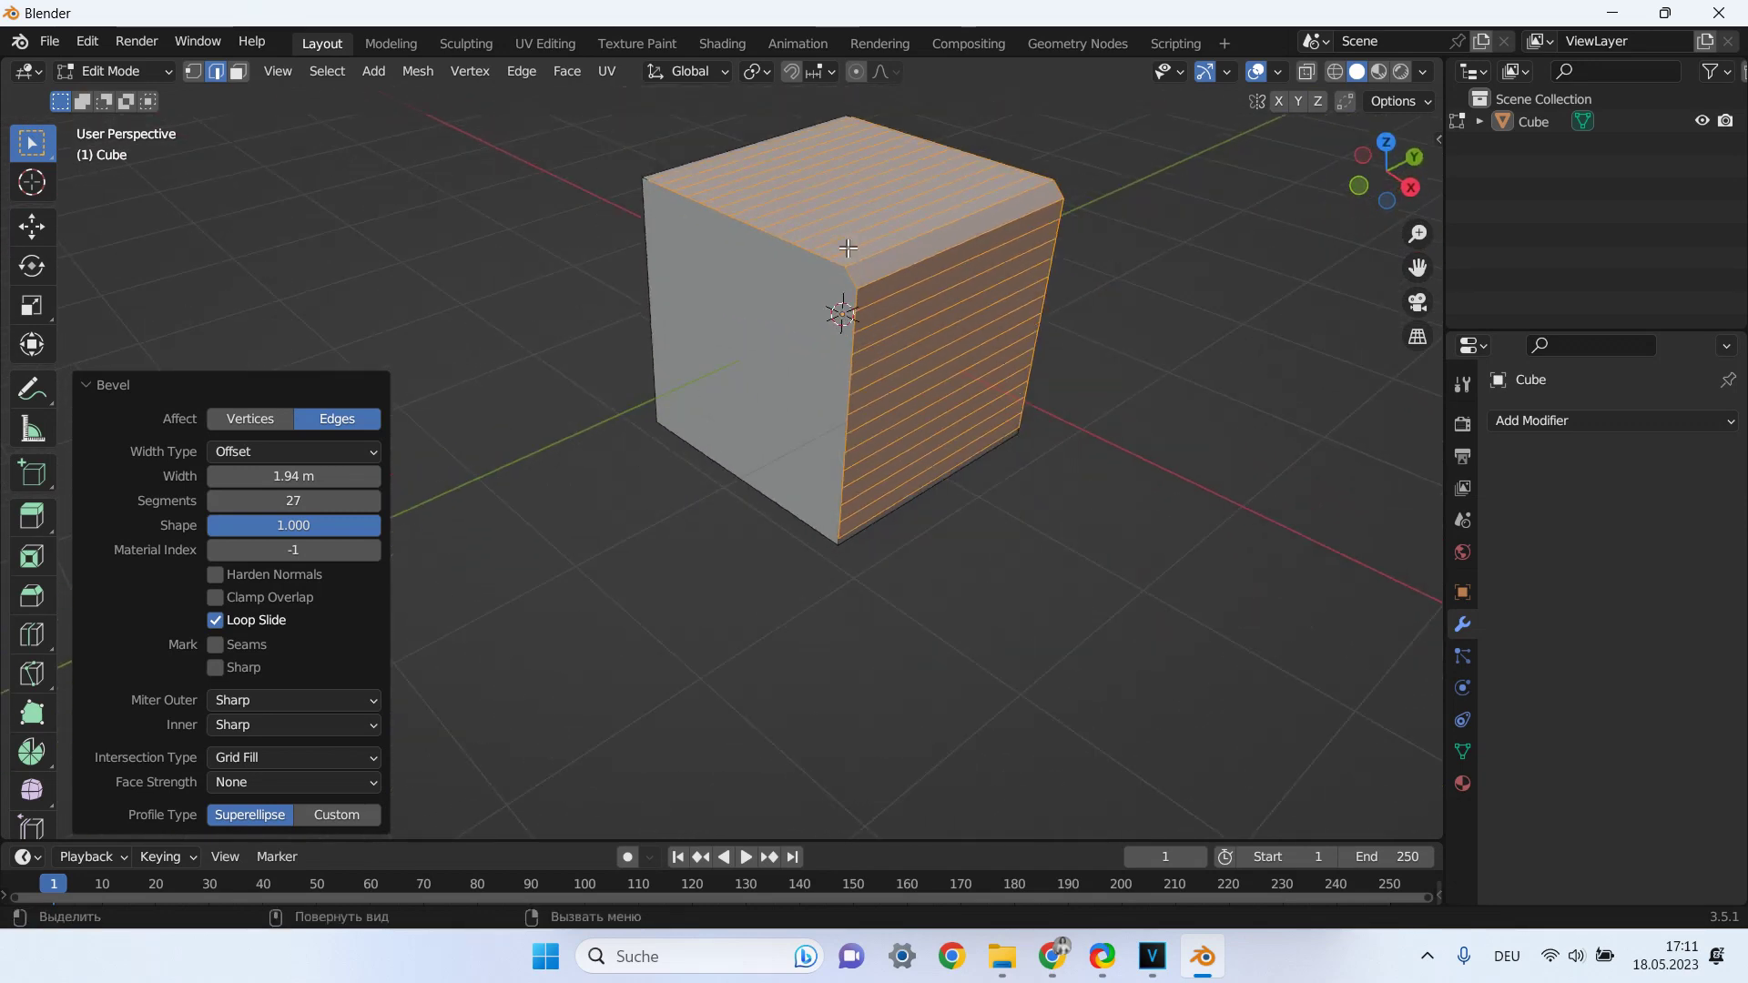